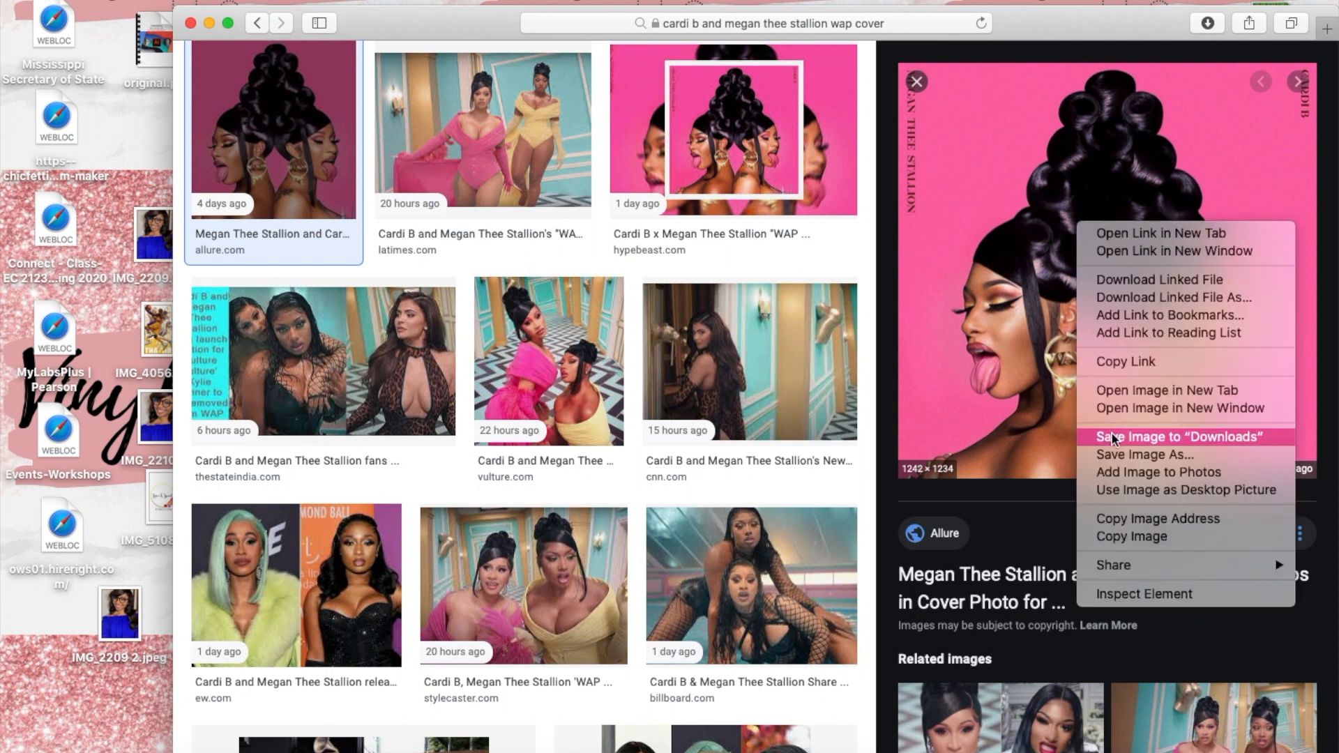
# Save the pink album cover image to Downloads and open picsvg.com in a new tab
pyautogui.click(1114, 437)
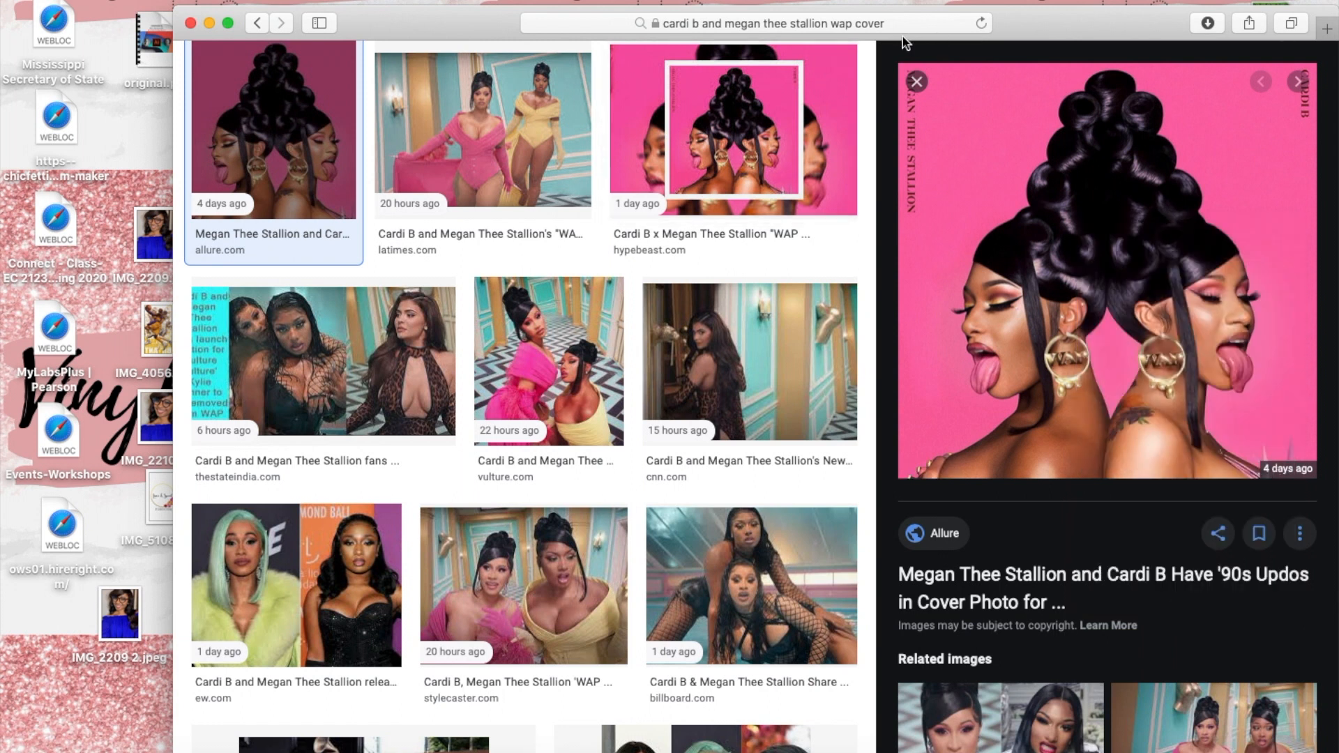
pyautogui.click(1327, 28)
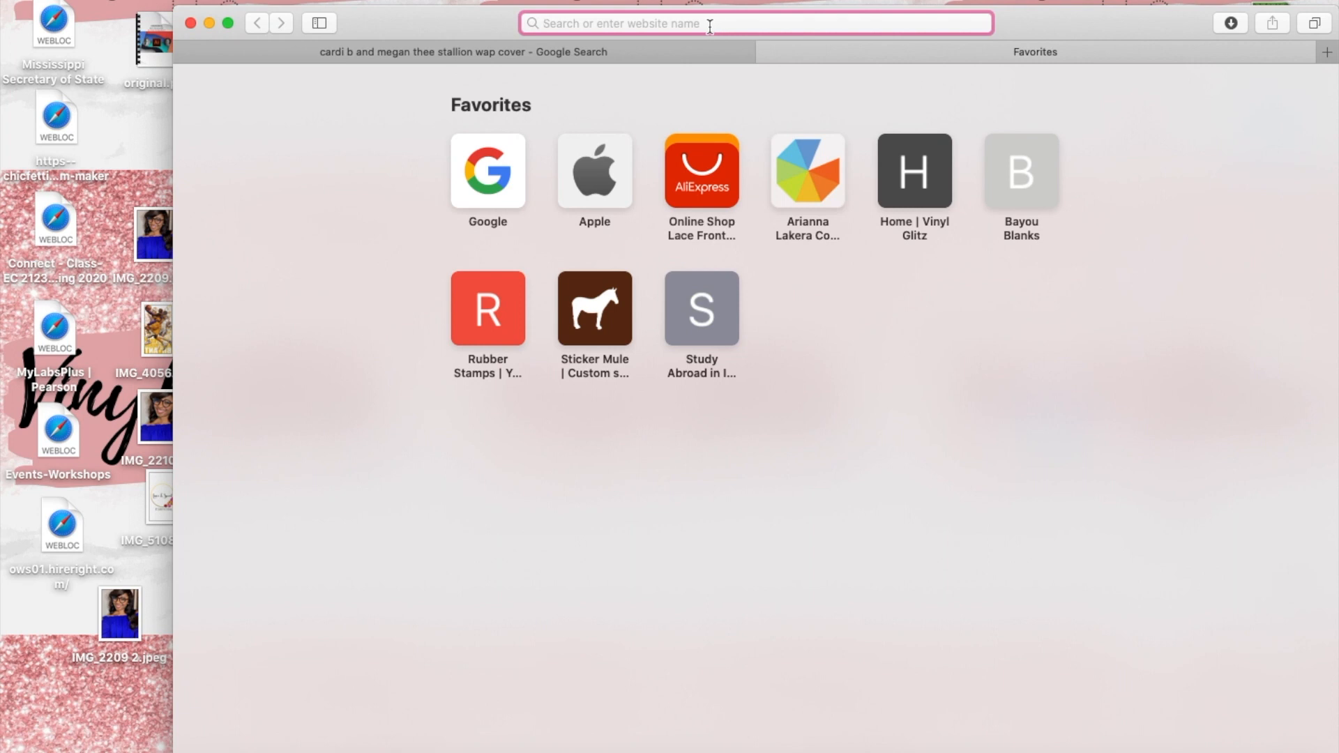
pyautogui.write('pi')
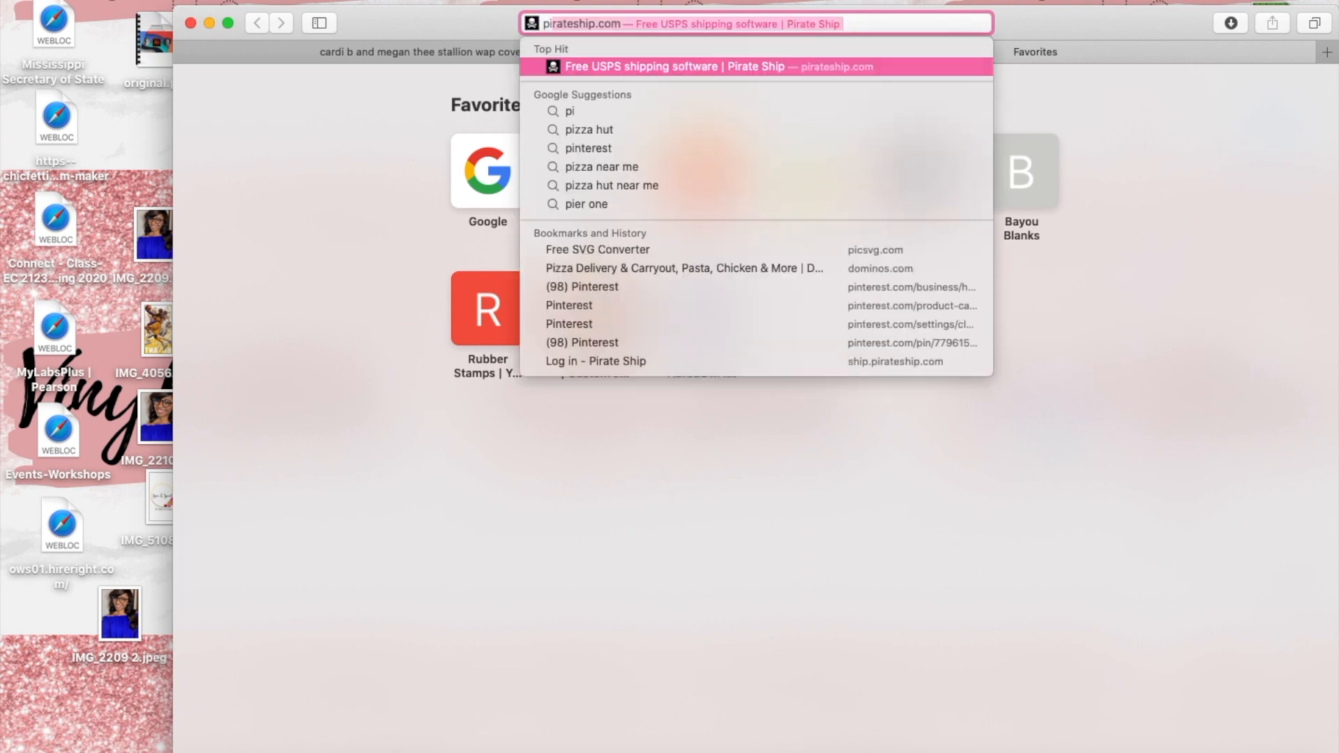
pyautogui.write('css')
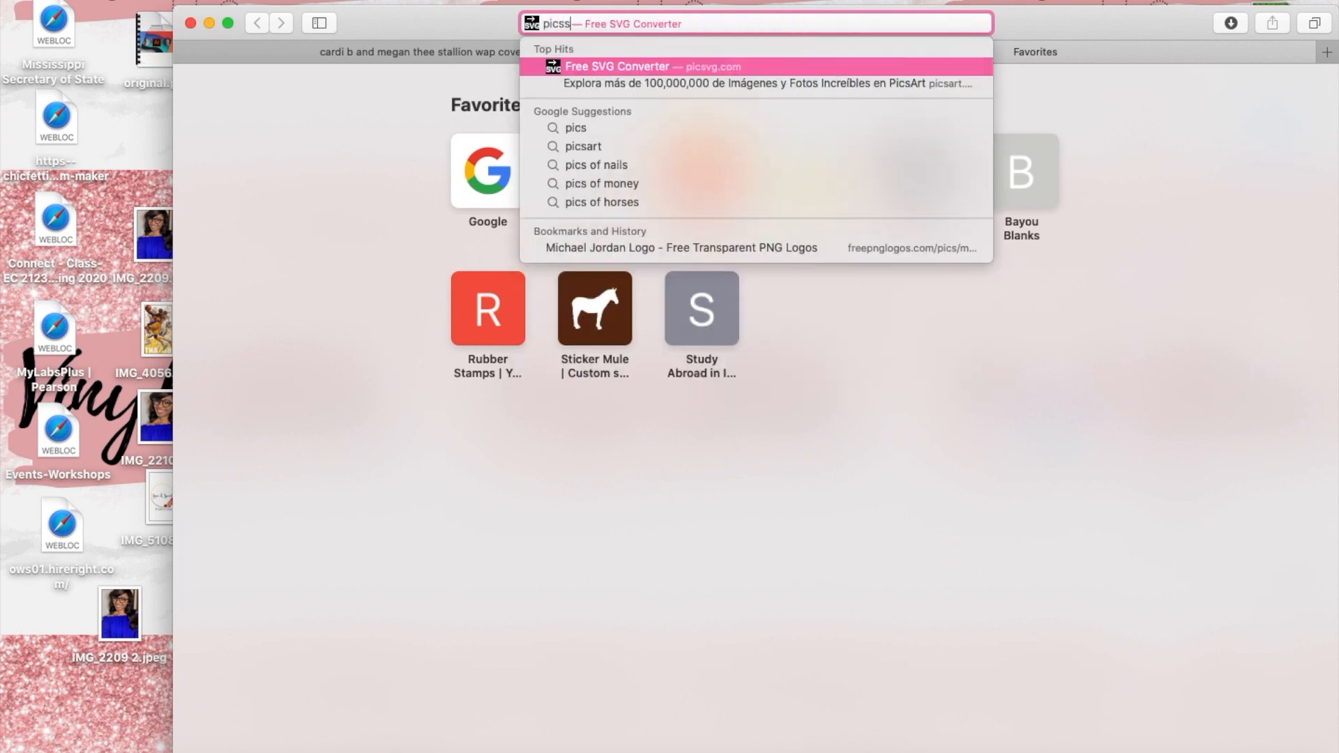
pyautogui.press('BackSpace')
pyautogui.press('BackSpace')
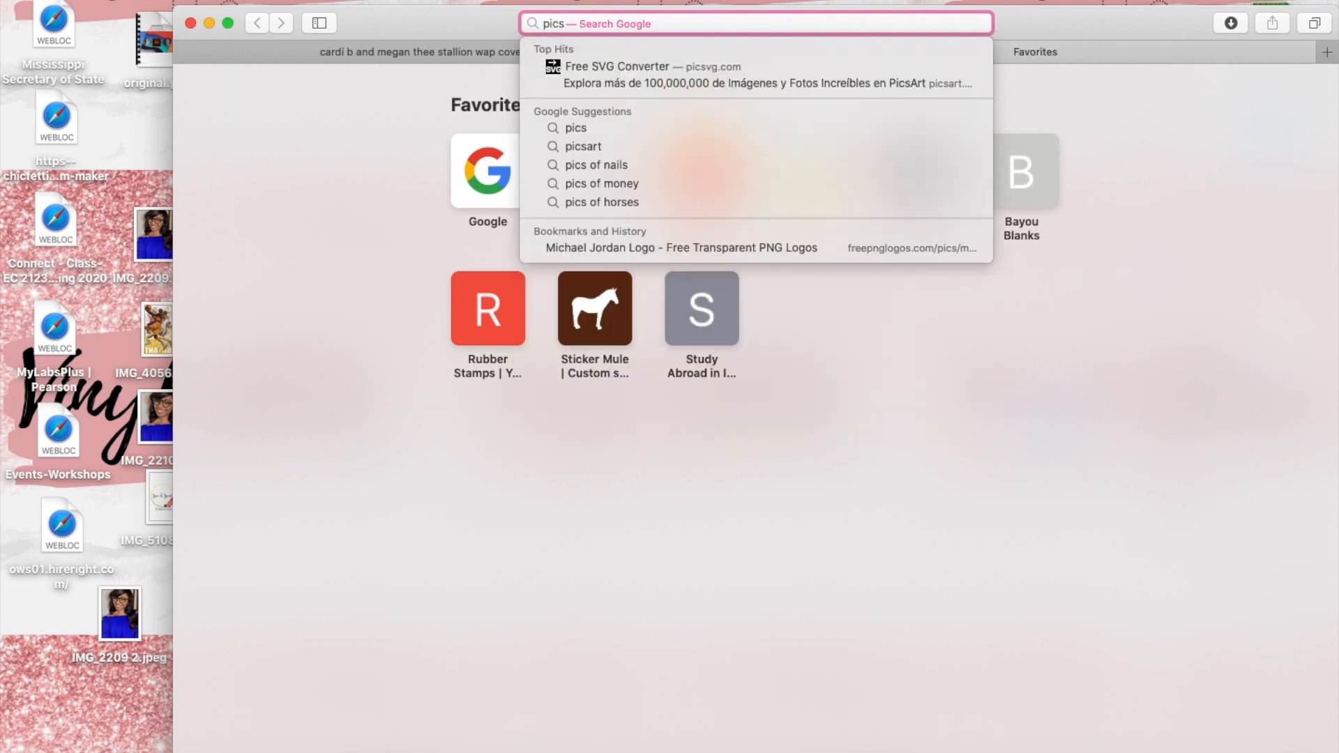
pyautogui.write('vg')
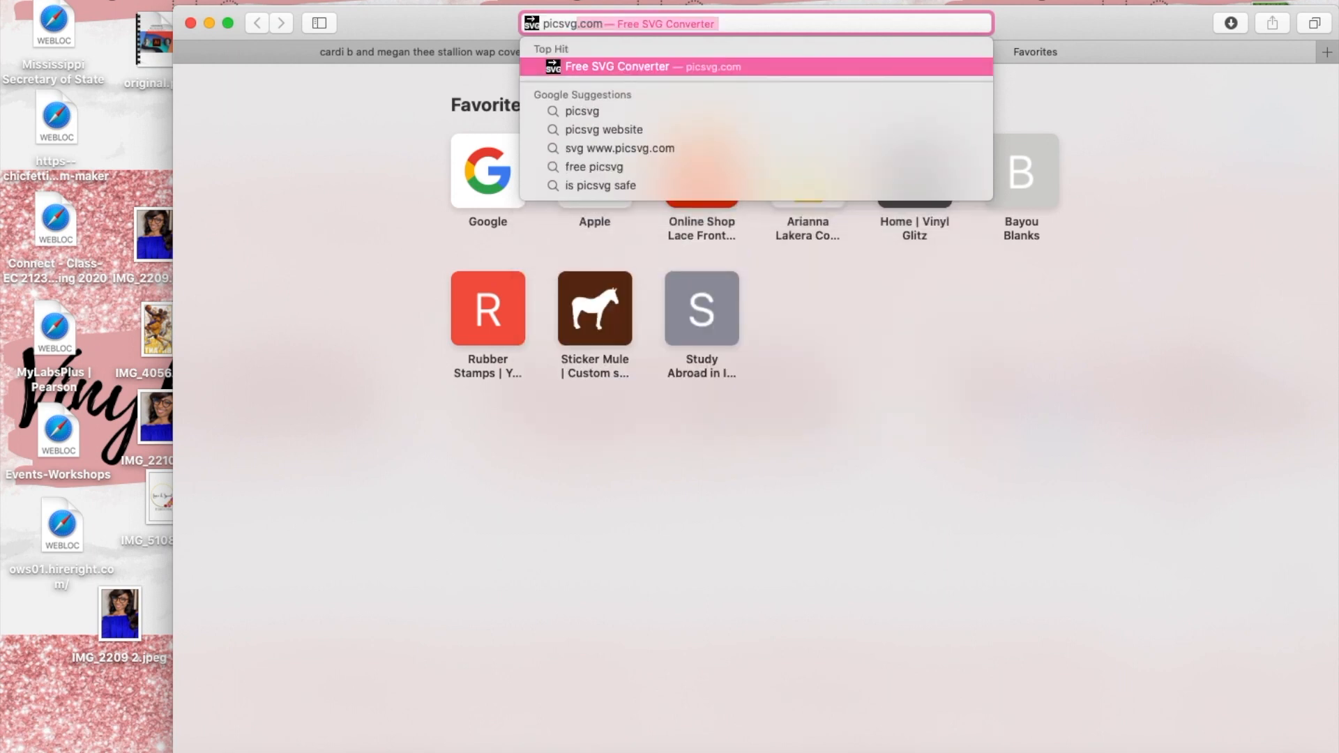
pyautogui.write('.com')
pyautogui.press('Return')
# Upload the saved album cover image to the SVG converter
pyautogui.scroll(-1, 630, 452)
pyautogui.scroll(-1, 627, 446)
pyautogui.click(735, 311)
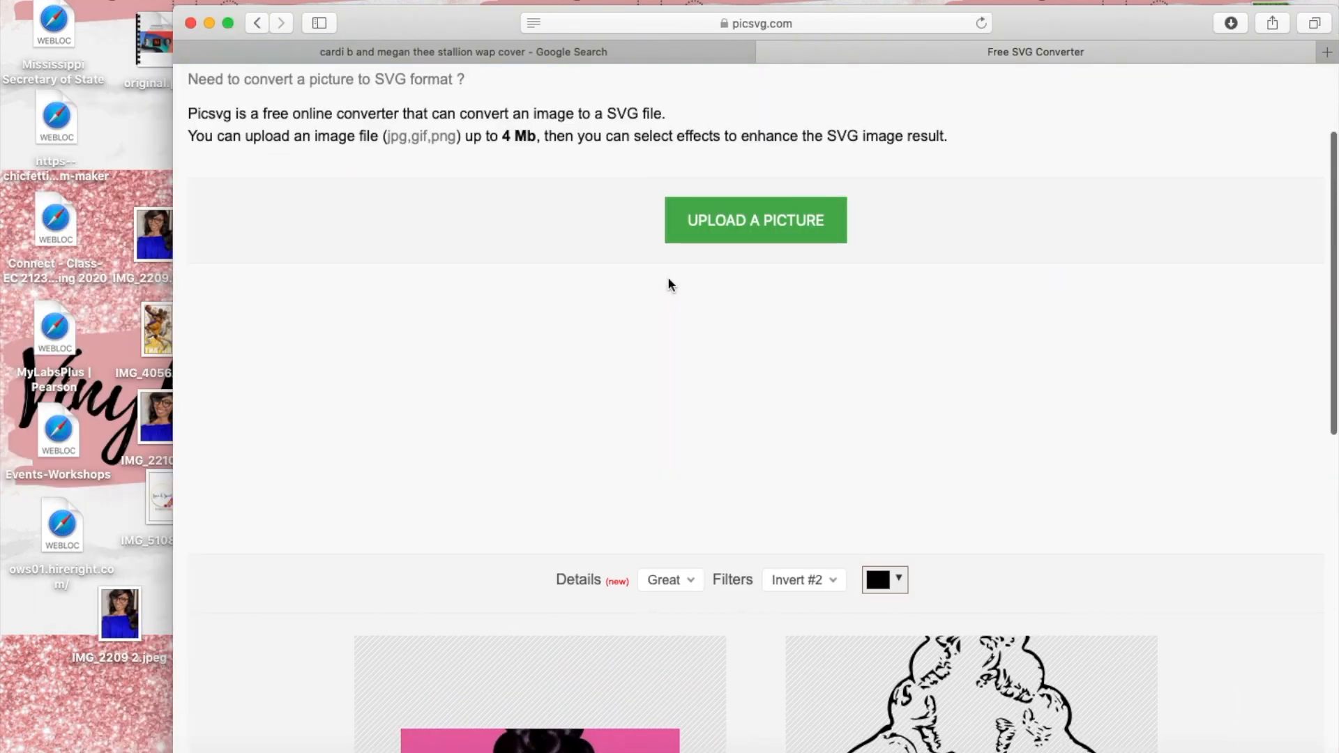
pyautogui.click(720, 233)
pyautogui.click(291, 179)
pyautogui.click(1290, 460)
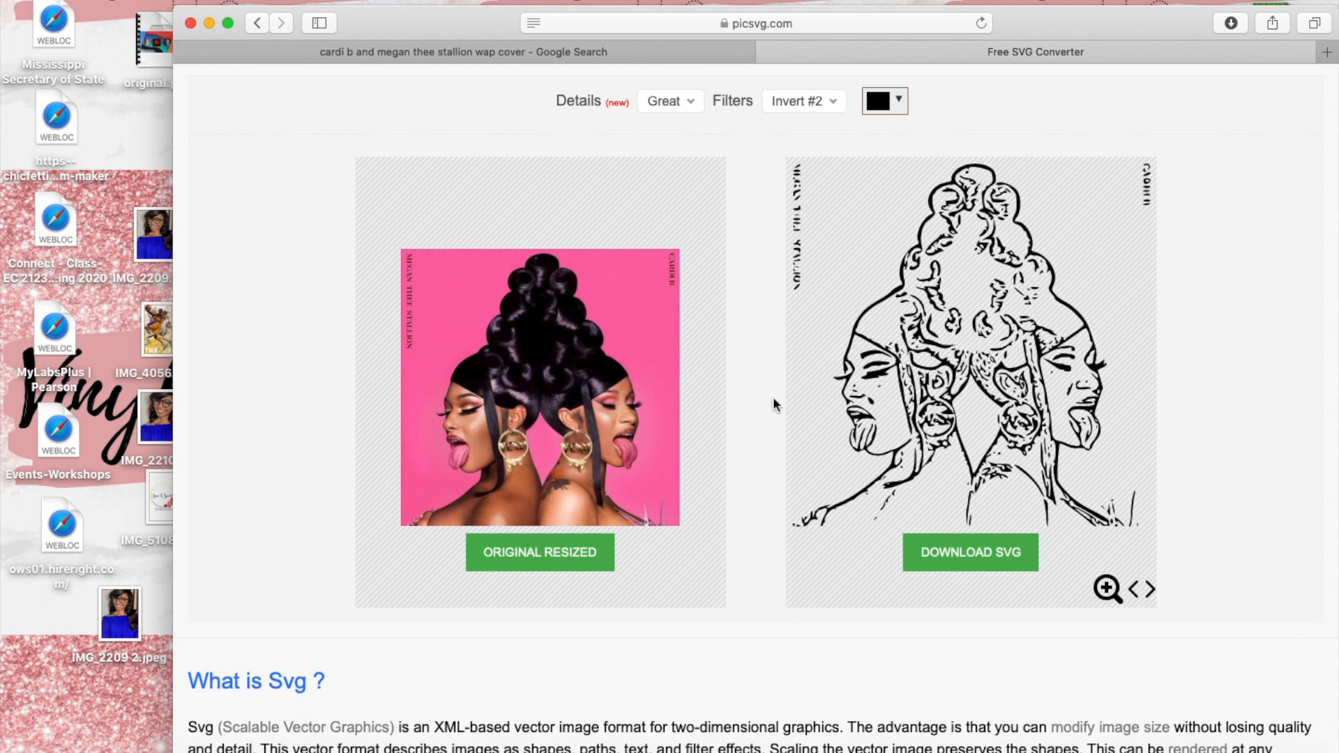
# Convert the image with the Ready #3 filter and Strong details, and download the resulting SVG
pyautogui.click(820, 109)
pyautogui.click(804, 262)
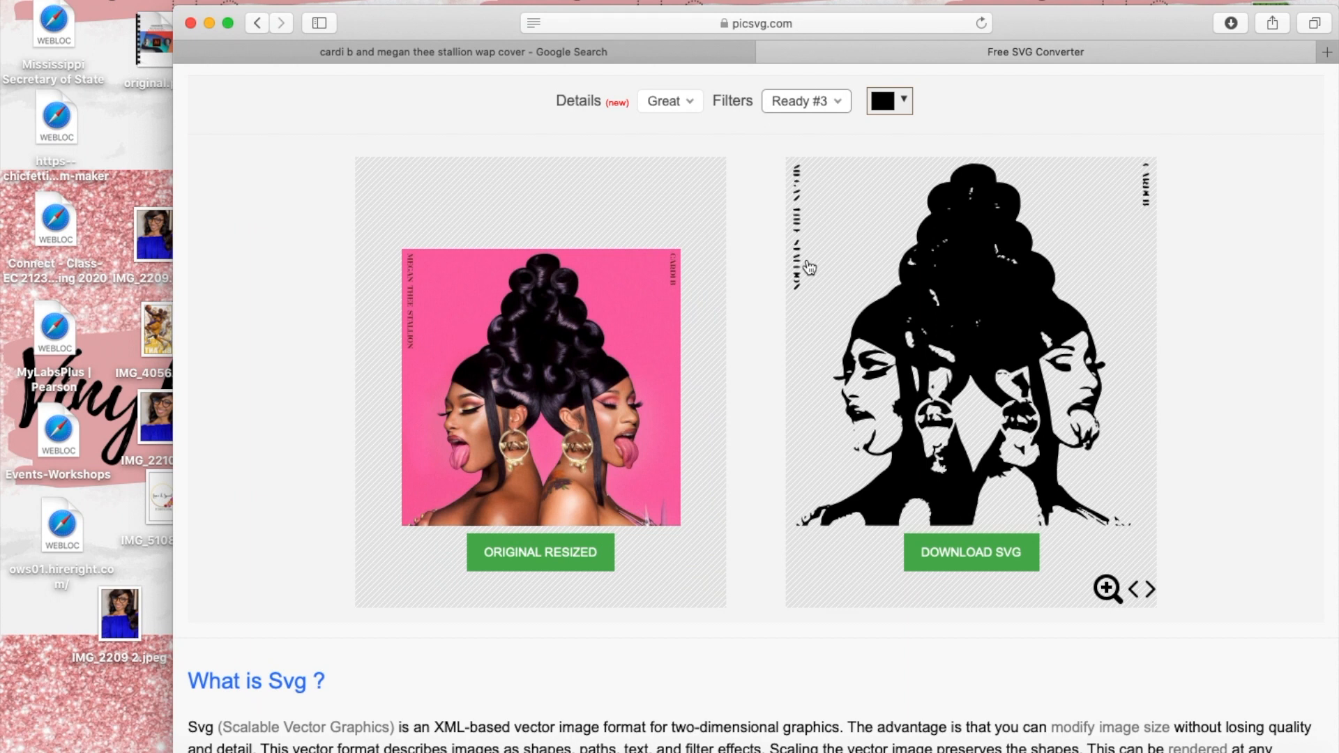
pyautogui.click(680, 100)
pyautogui.click(668, 153)
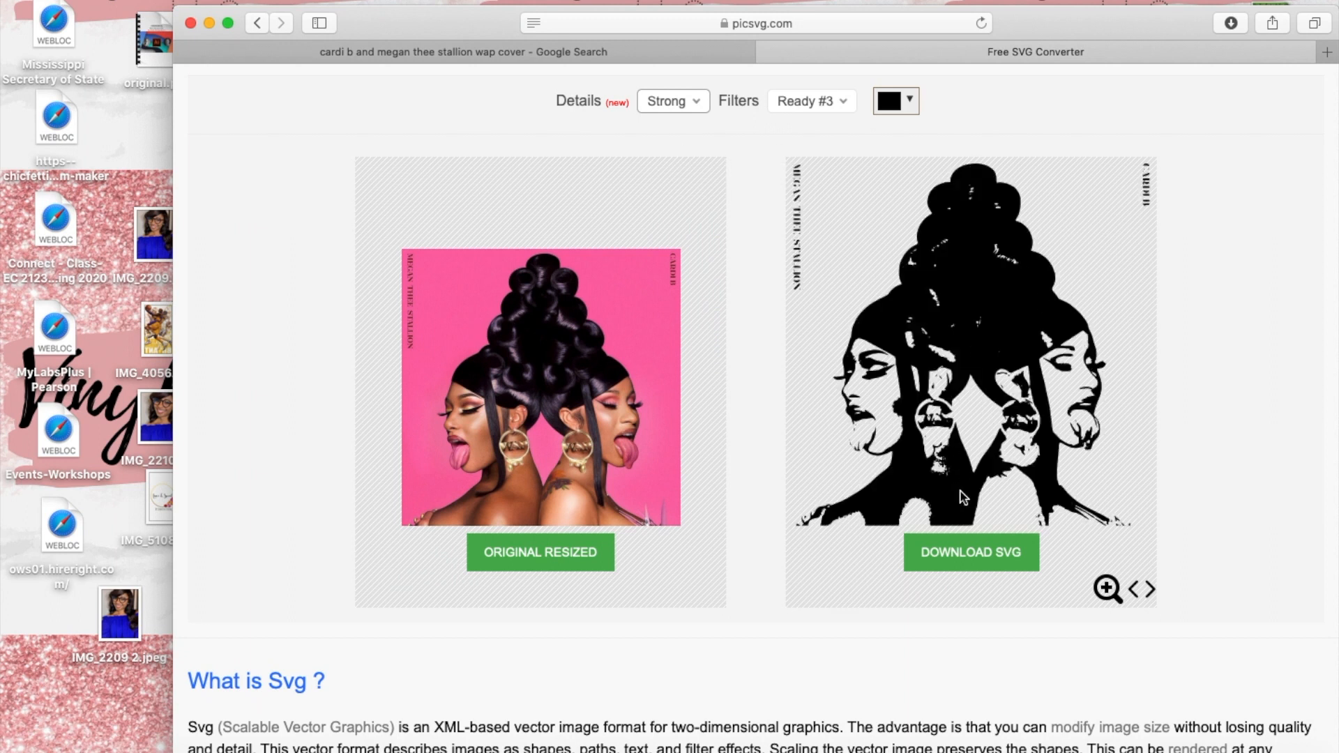
pyautogui.click(966, 556)
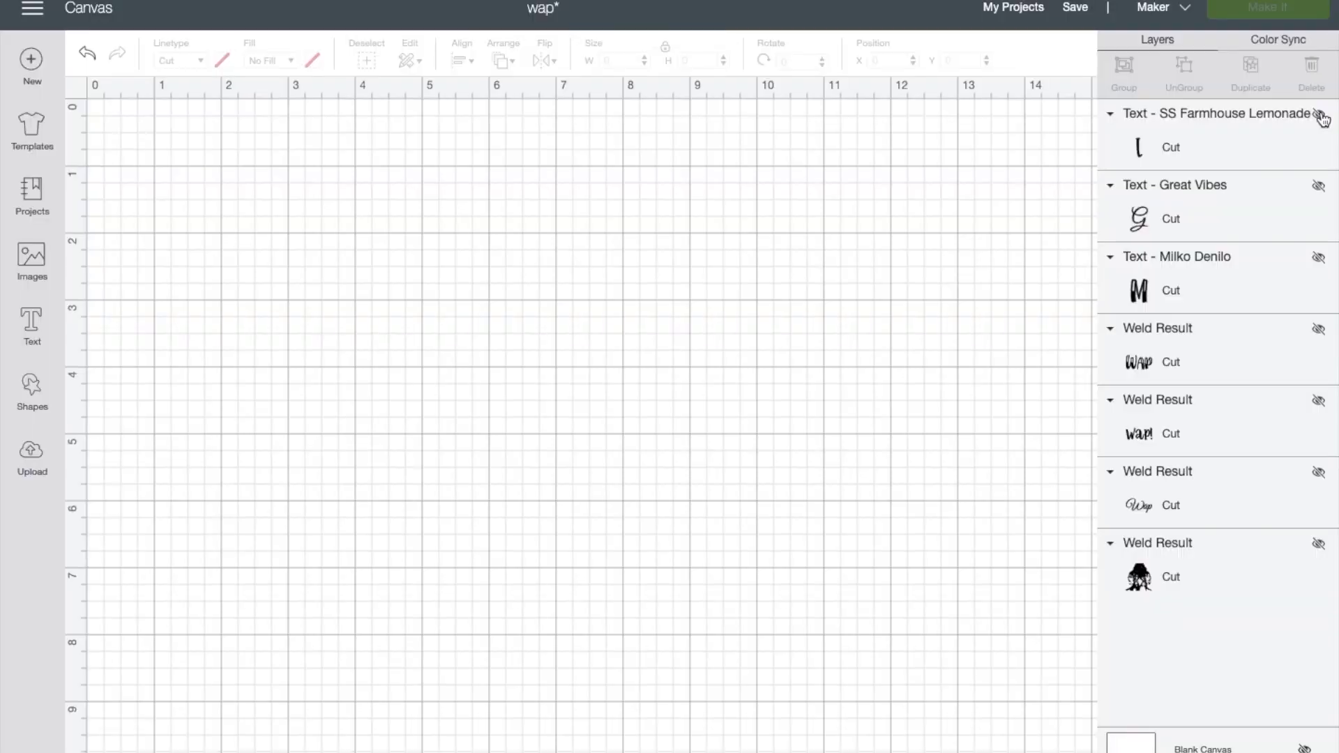
# Switch to Cricut Design Space, upload dlLwtVMxz4.svg from Downloads and insert it on the canvas
pyautogui.click(29, 459)
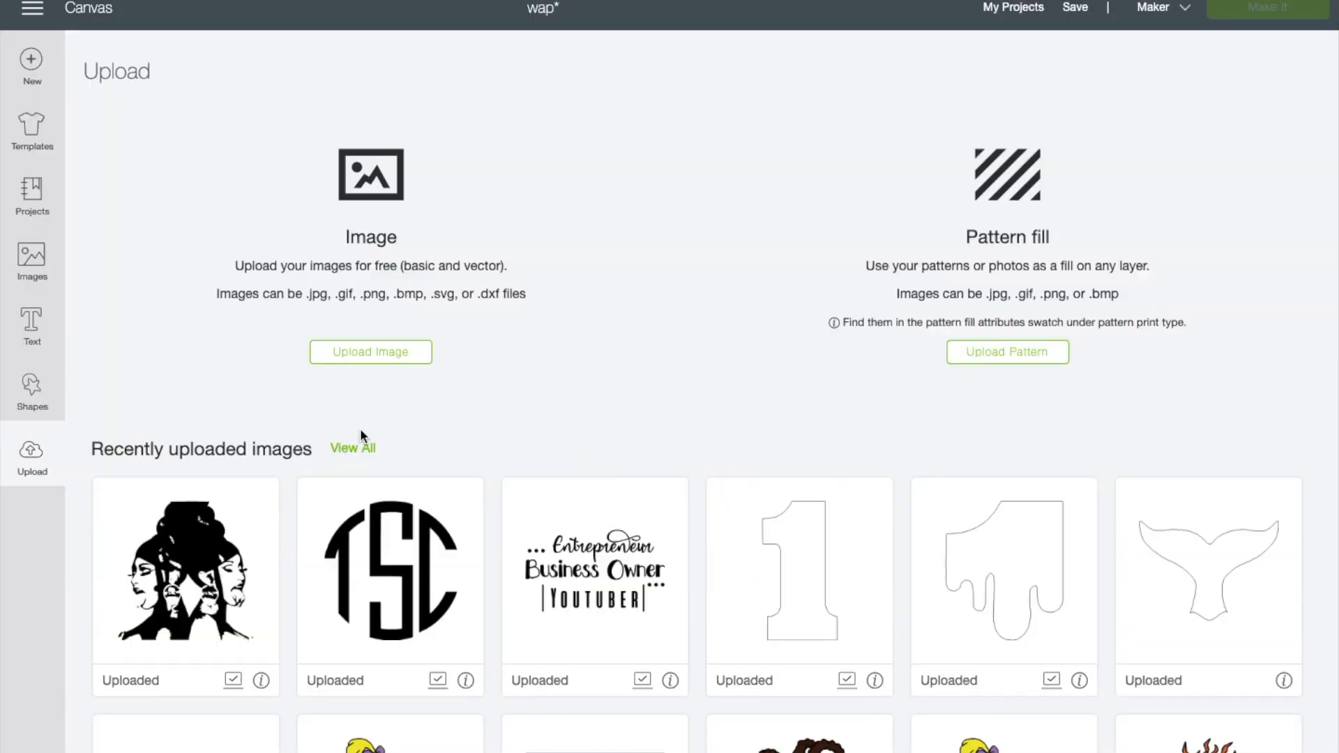
pyautogui.click(364, 364)
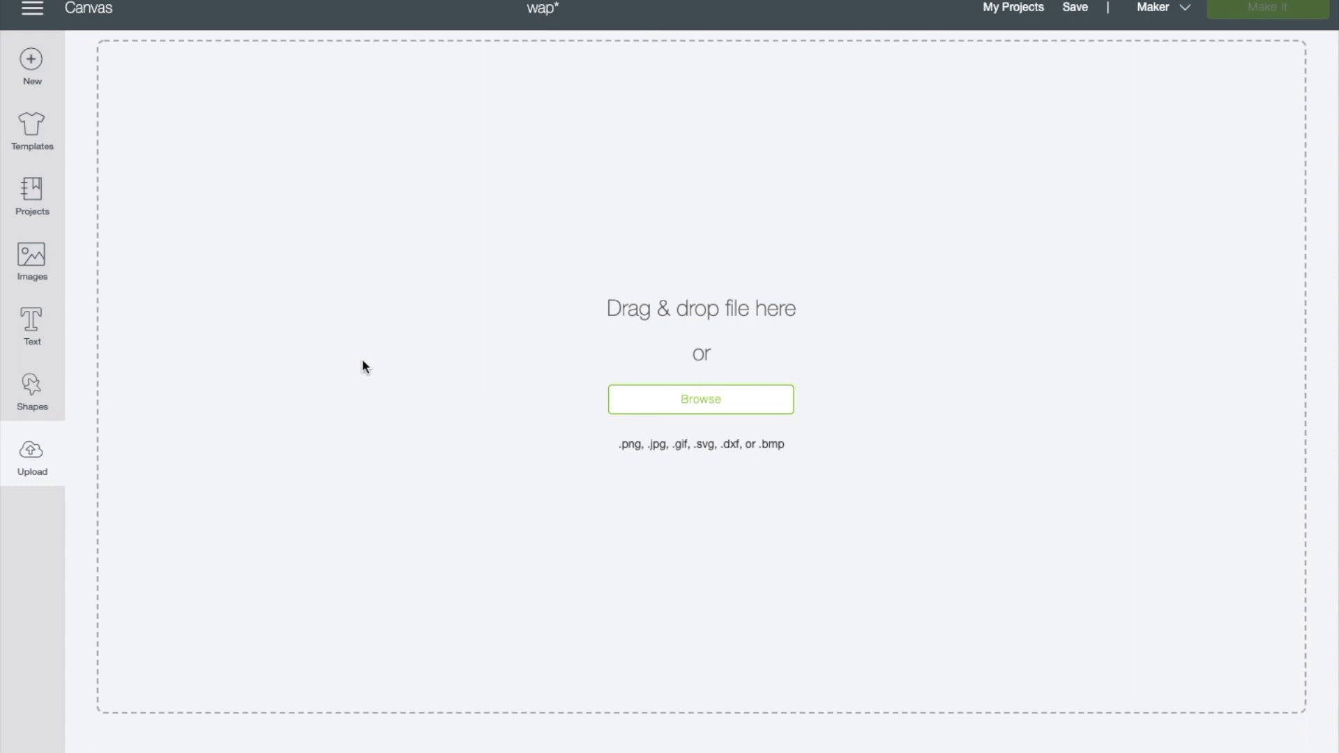
pyautogui.click(633, 393)
pyautogui.click(623, 101)
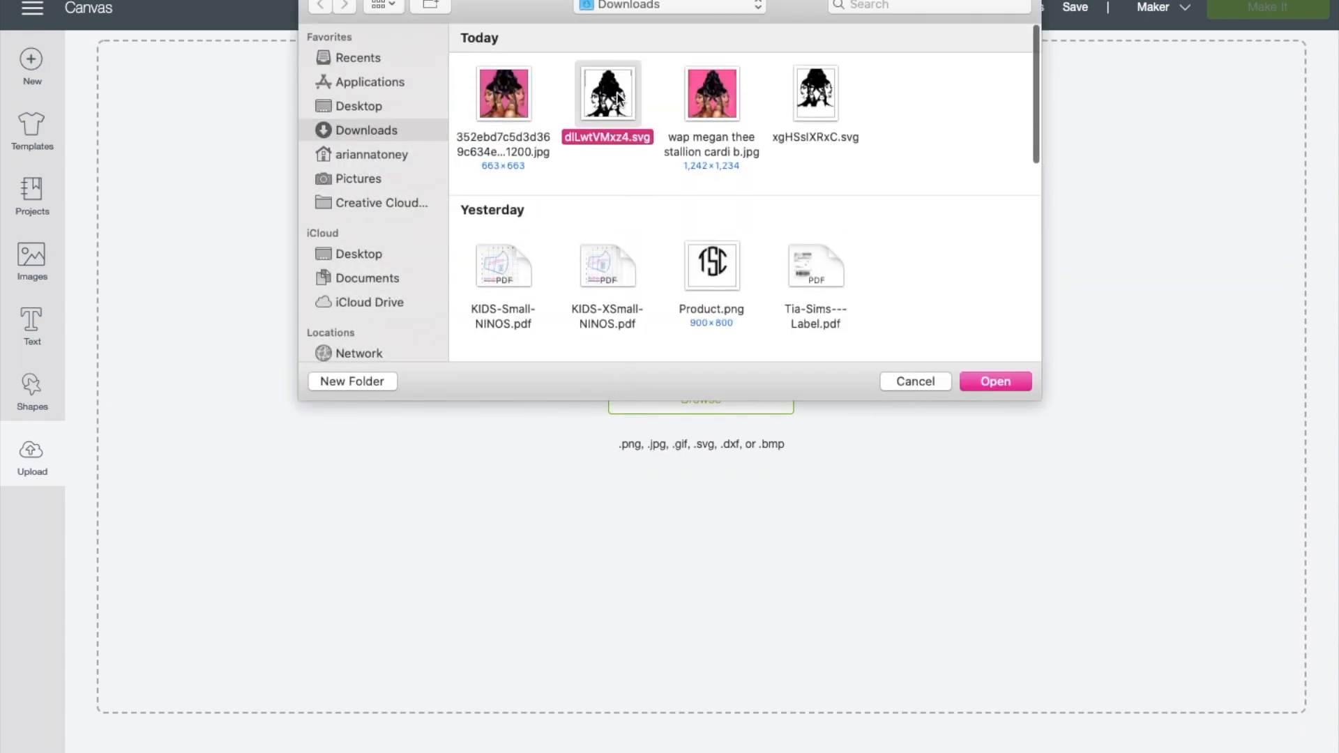
pyautogui.click(1002, 382)
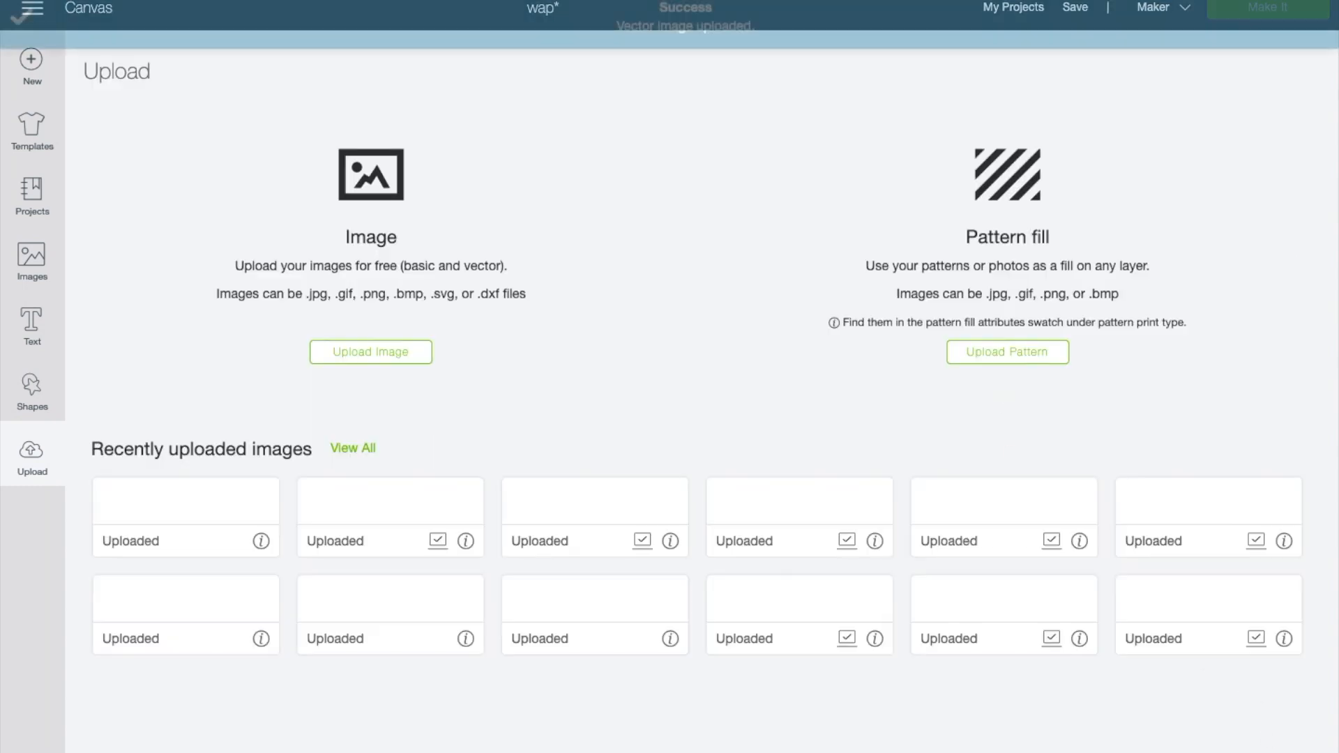
pyautogui.click(221, 558)
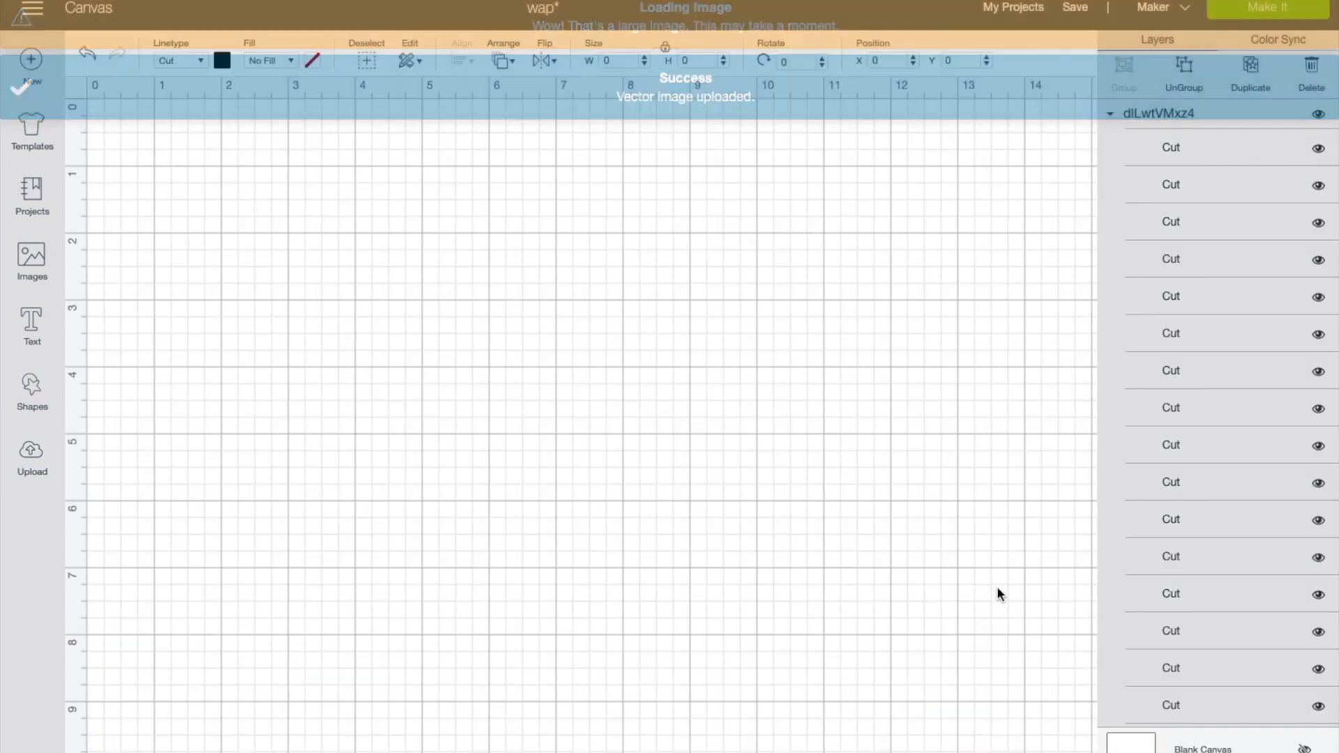
# Resize the inserted portrait artwork to a width of 8.01 inches with its proportions locked
pyautogui.moveTo(1036, 645); pyautogui.dragTo(845, 514)
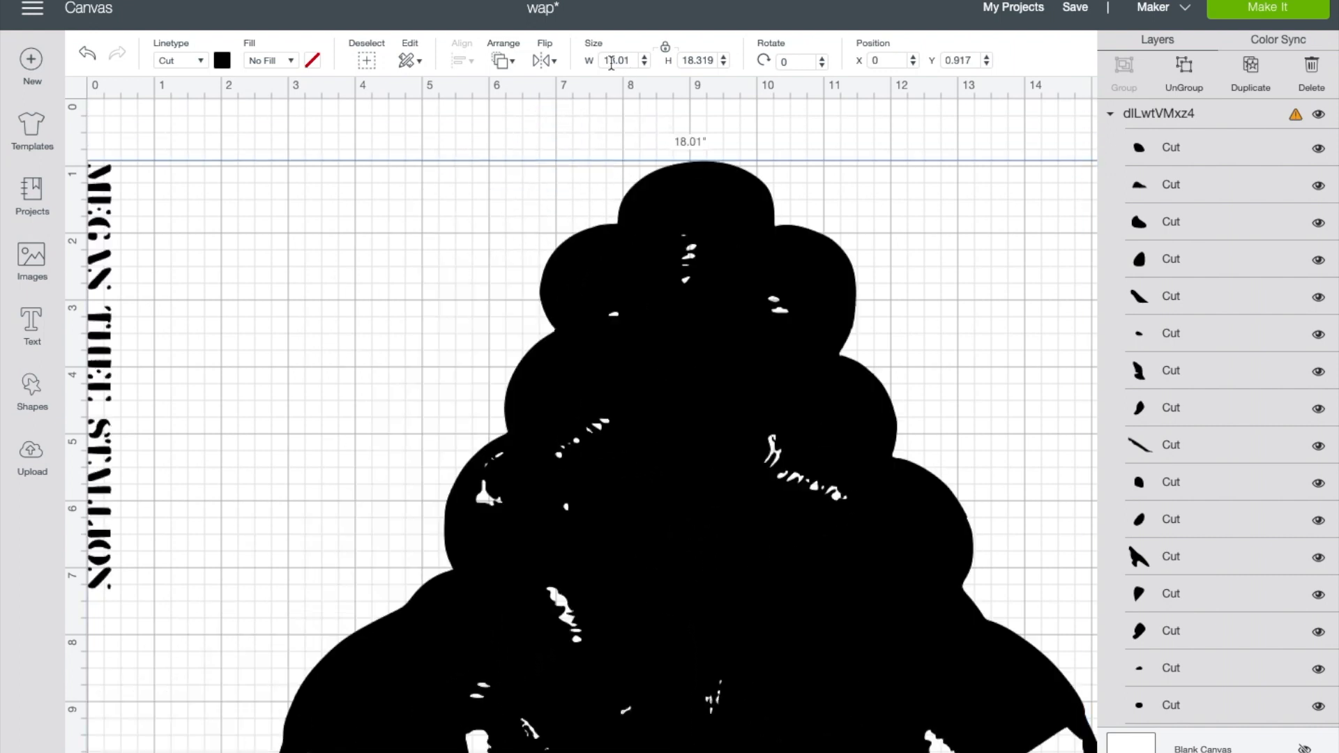
pyautogui.press('Return')
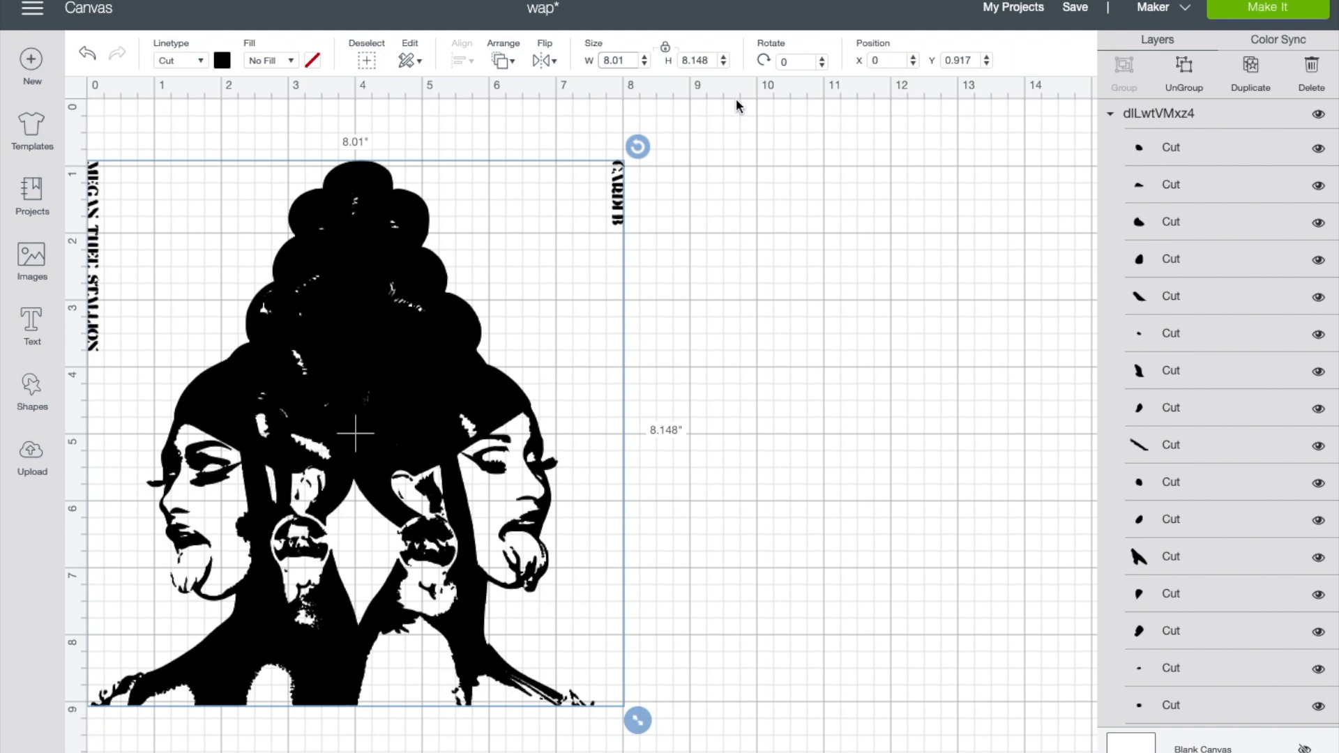
pyautogui.click(758, 353)
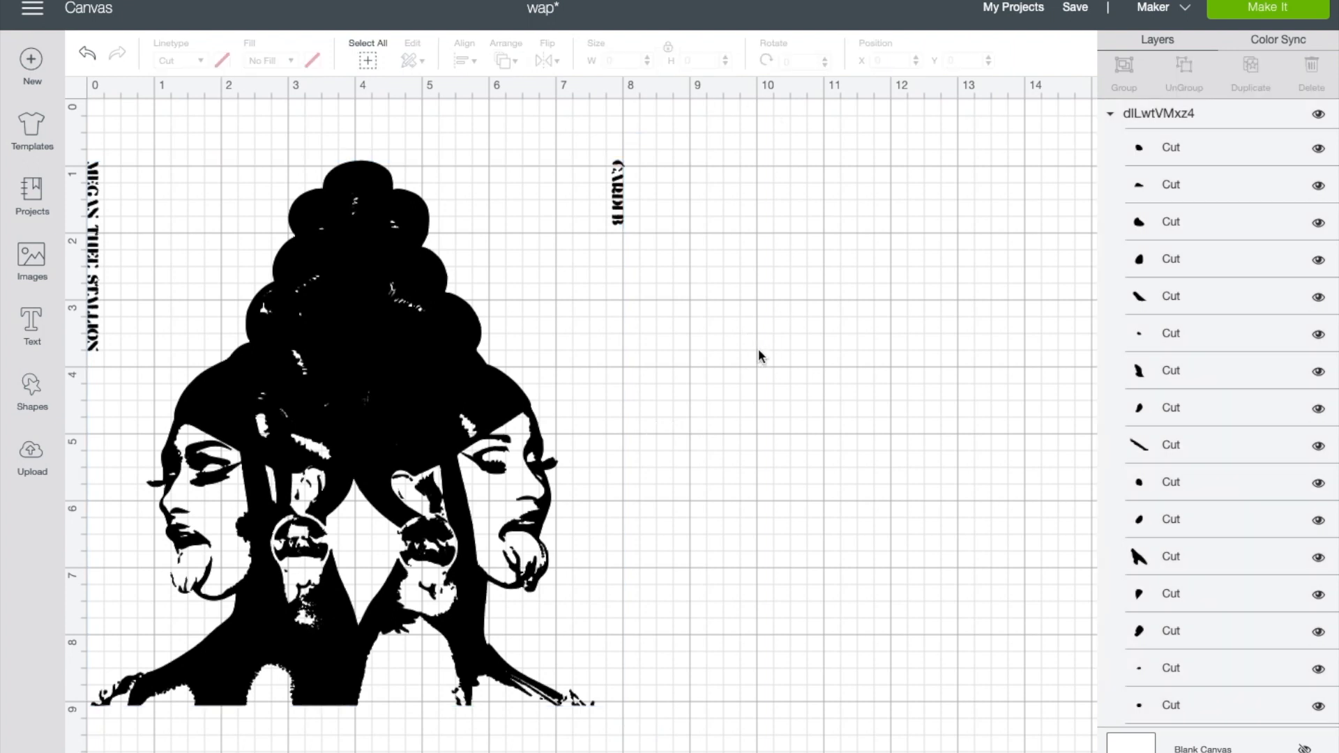
# Ungroup the portrait artwork and delete the vertical "CARDI B" lettering beside it
pyautogui.moveTo(651, 236); pyautogui.dragTo(587, 148)
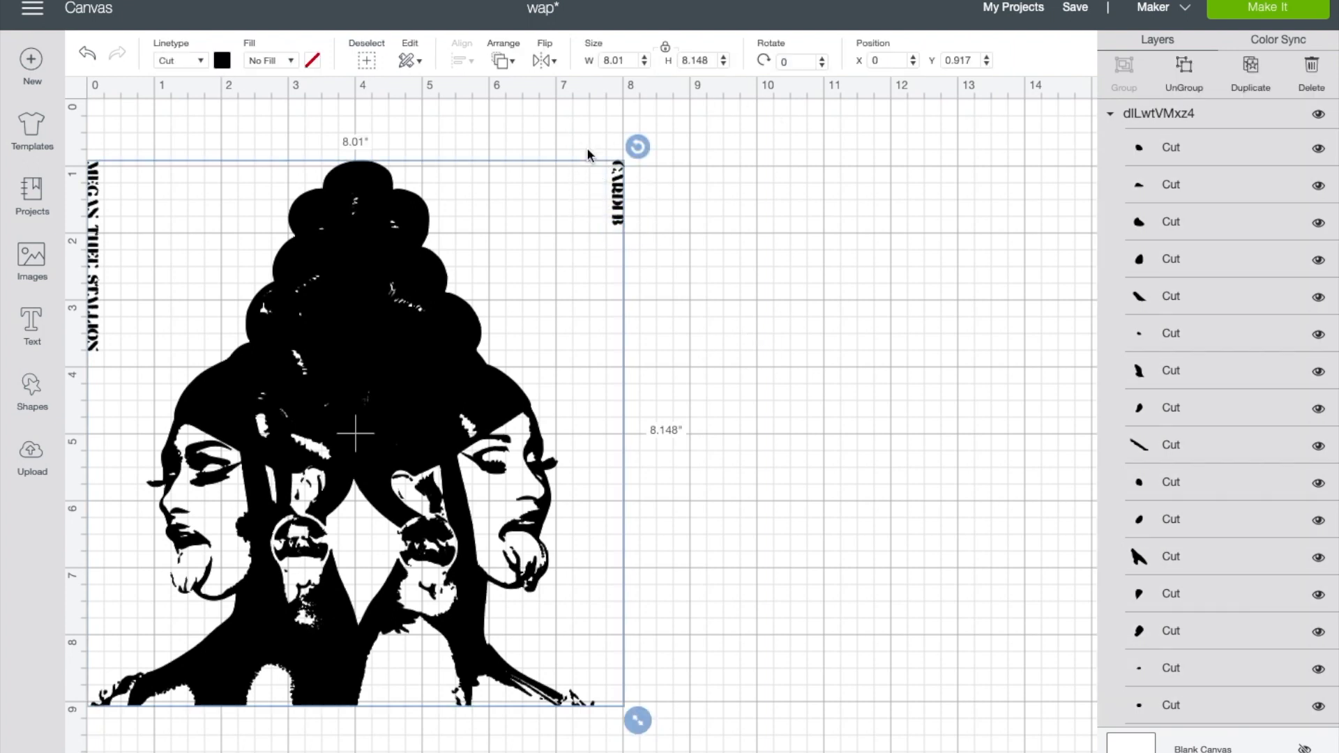
pyautogui.click(1200, 89)
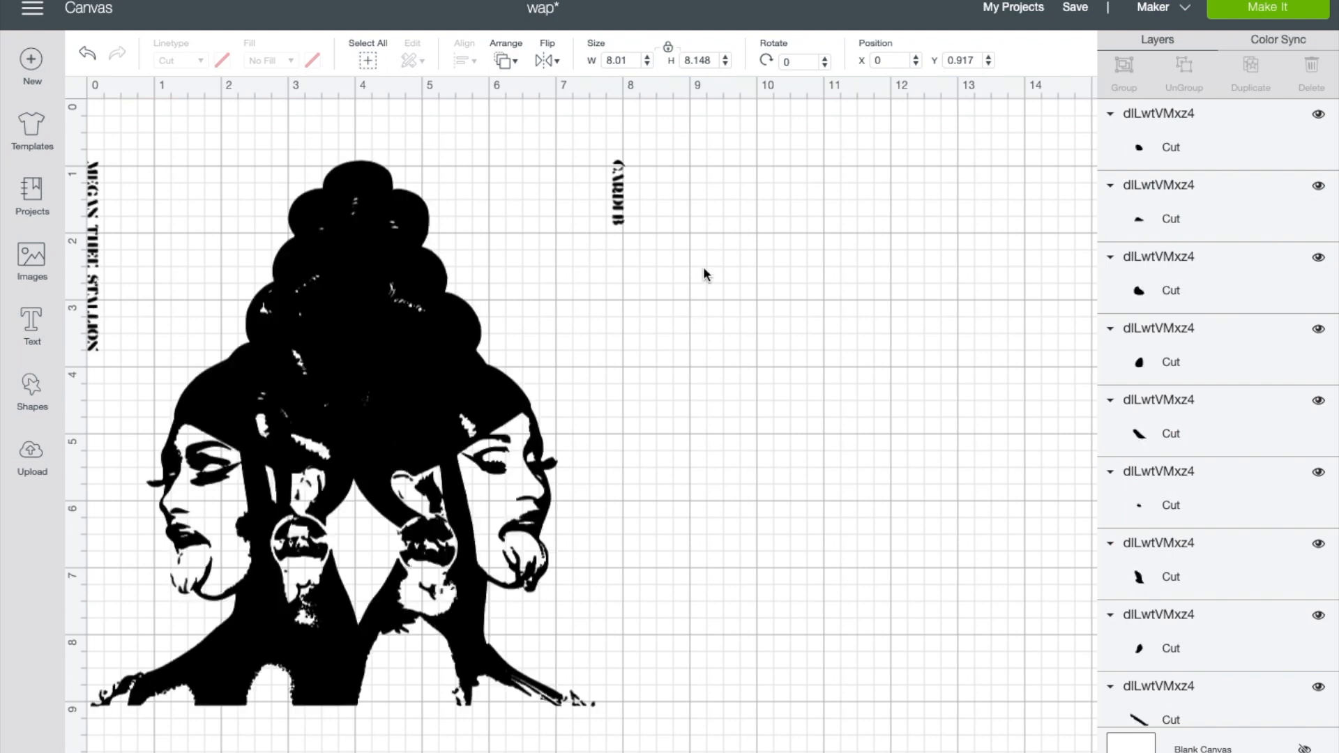
pyautogui.moveTo(667, 233); pyautogui.dragTo(576, 144)
pyautogui.press('Delete')
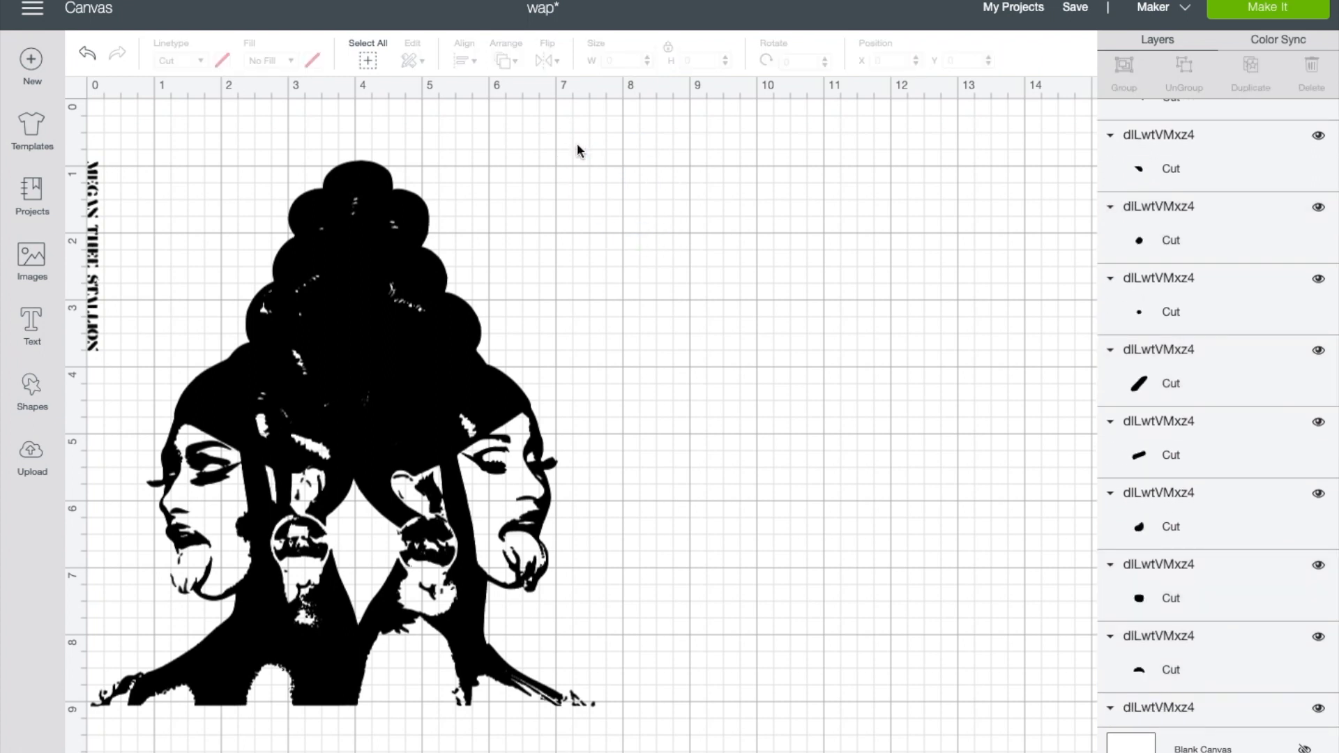
# Delete the bulk of the vertical "MEGAN THEE STALLION" lettering beside the portrait
pyautogui.moveTo(113, 354); pyautogui.dragTo(81, 193)
pyautogui.click(142, 122)
pyautogui.moveTo(103, 124); pyautogui.dragTo(74, 277)
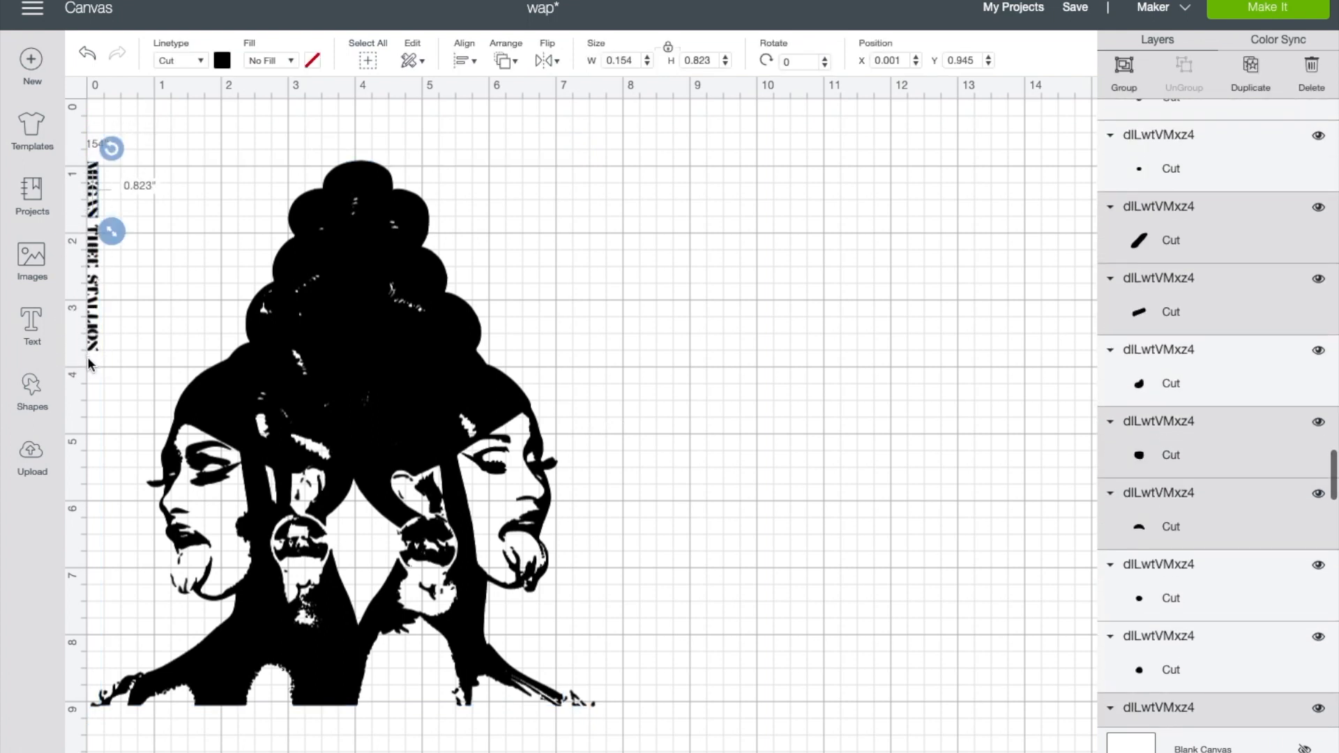
pyautogui.press('Delete')
pyautogui.moveTo(100, 380); pyautogui.dragTo(81, 186)
pyautogui.press('Delete')
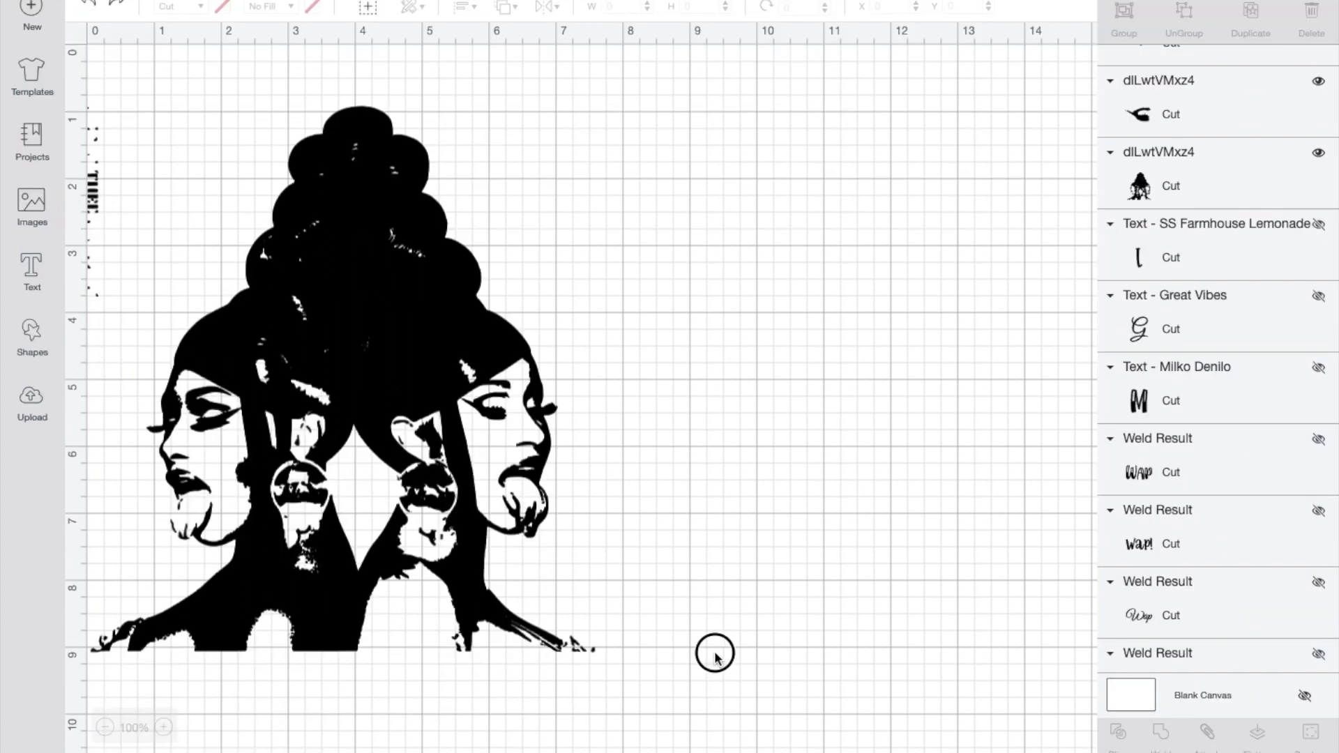
# Select the portrait pieces without the leftover lettering and weld them into one shape
pyautogui.moveTo(730, 706); pyautogui.dragTo(154, 326)
pyautogui.moveTo(154, 272); pyautogui.dragTo(175, 135)
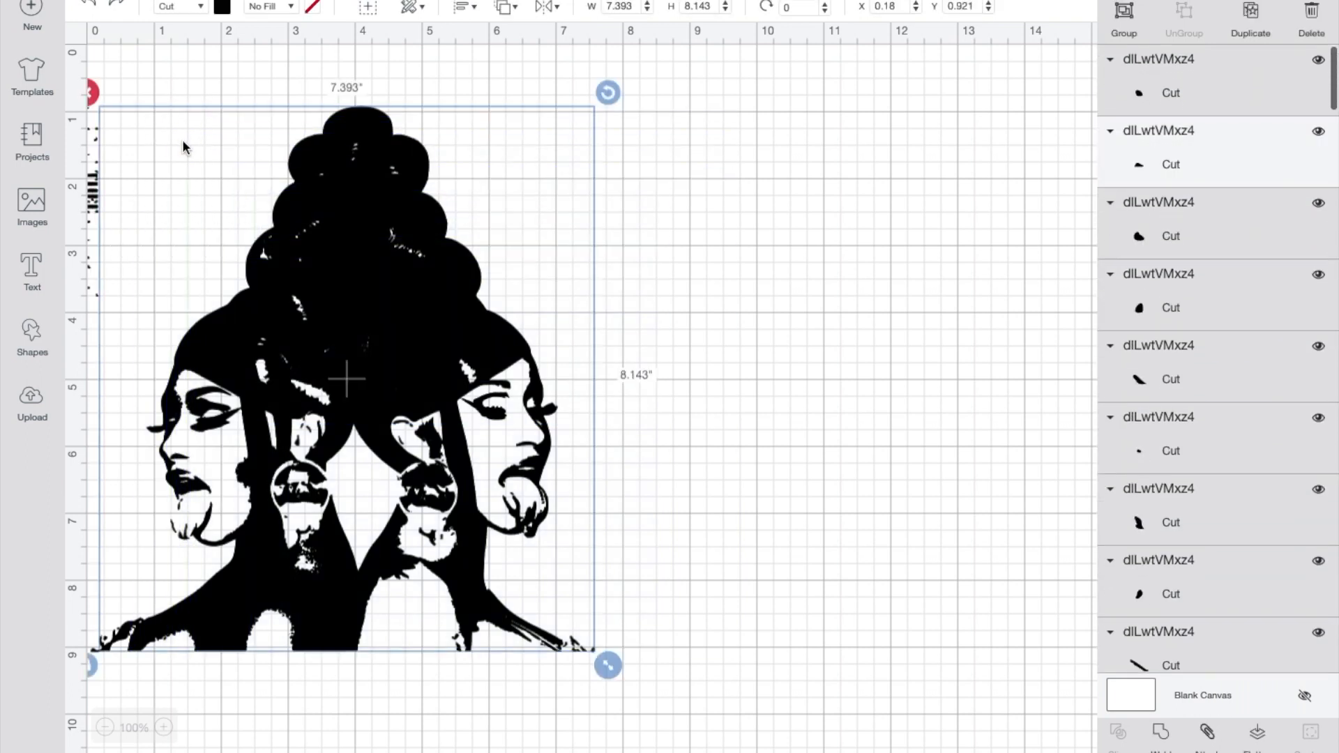
pyautogui.click(687, 374)
pyautogui.moveTo(155, 102); pyautogui.dragTo(630, 746)
pyautogui.click(1164, 737)
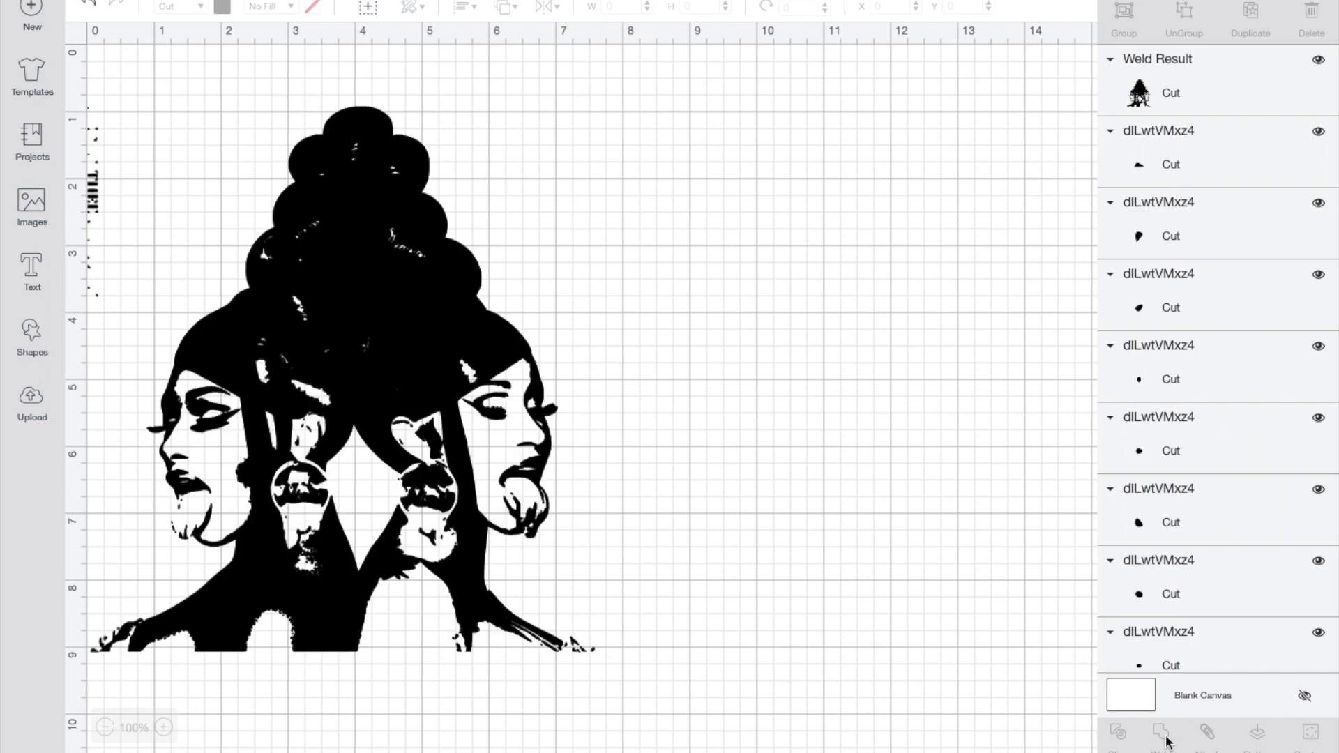
# Move the welded portrait away from the leftover lettering and delete the remaining "THEE" letters and loose fragments near the canvas edge
pyautogui.click(112, 305)
pyautogui.moveTo(118, 310); pyautogui.dragTo(316, 355)
pyautogui.moveTo(120, 674); pyautogui.dragTo(89, 328)
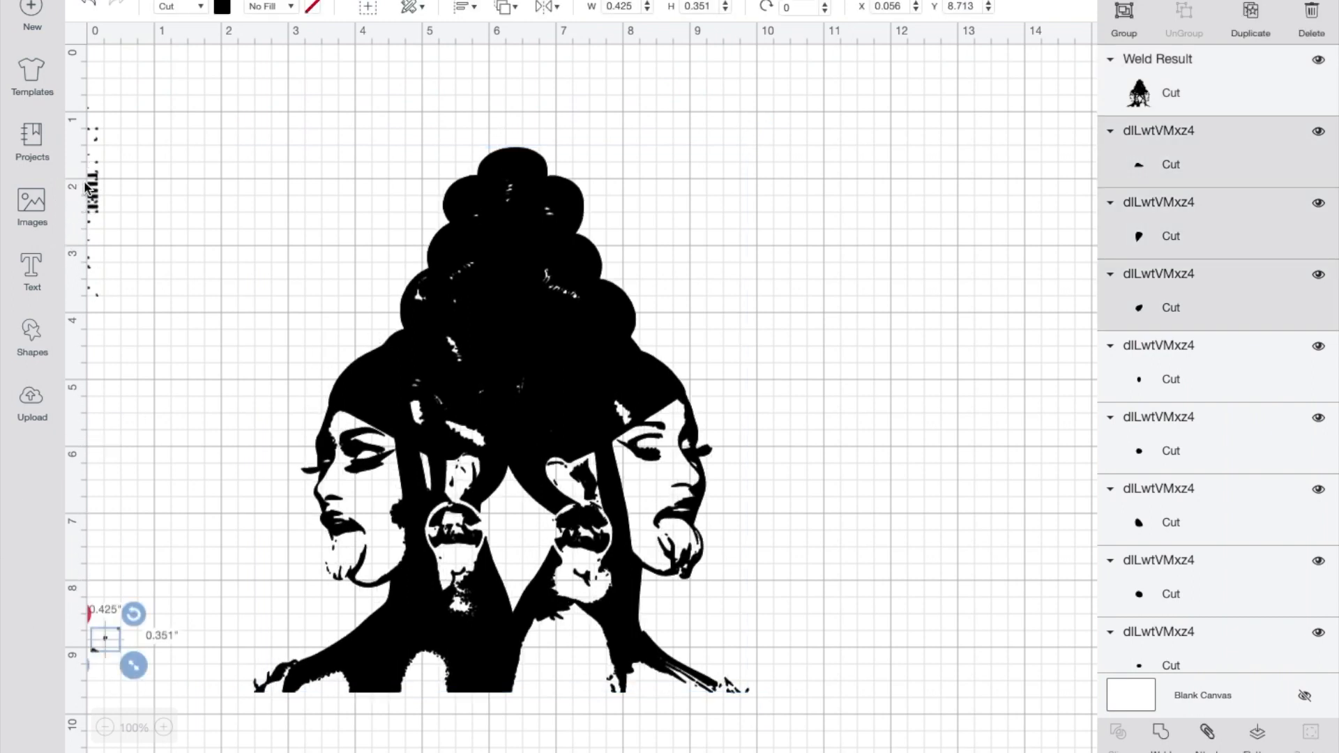
pyautogui.click(91, 189)
pyautogui.moveTo(104, 75); pyautogui.dragTo(97, 244)
pyautogui.click(86, 357)
pyautogui.moveTo(130, 310); pyautogui.dragTo(49, 258)
pyautogui.click(94, 234)
pyautogui.moveTo(99, 95); pyautogui.dragTo(69, 175)
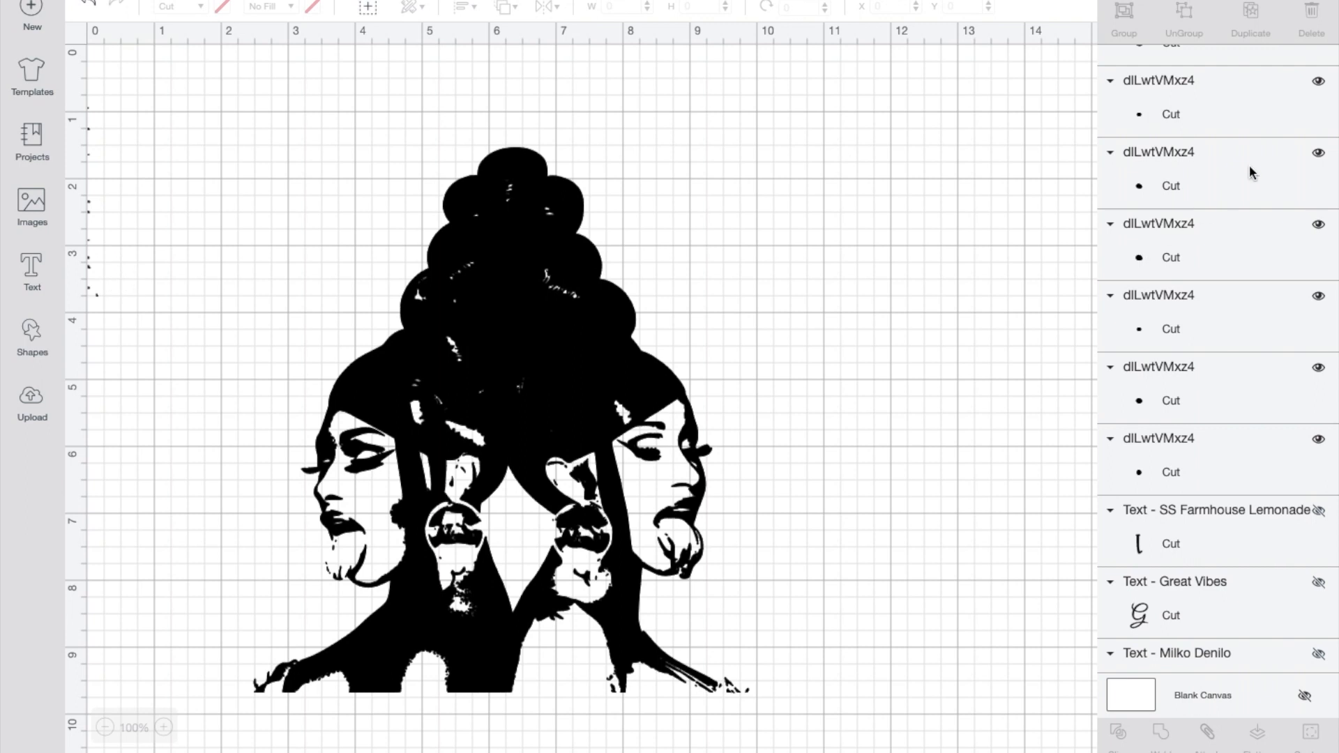
# Delete the remaining dlLwtVMxz4 speck layers one by one, keeping the welded portrait and the hidden text layers
pyautogui.click(1262, 453)
pyautogui.press('Delete')
pyautogui.click(1251, 381)
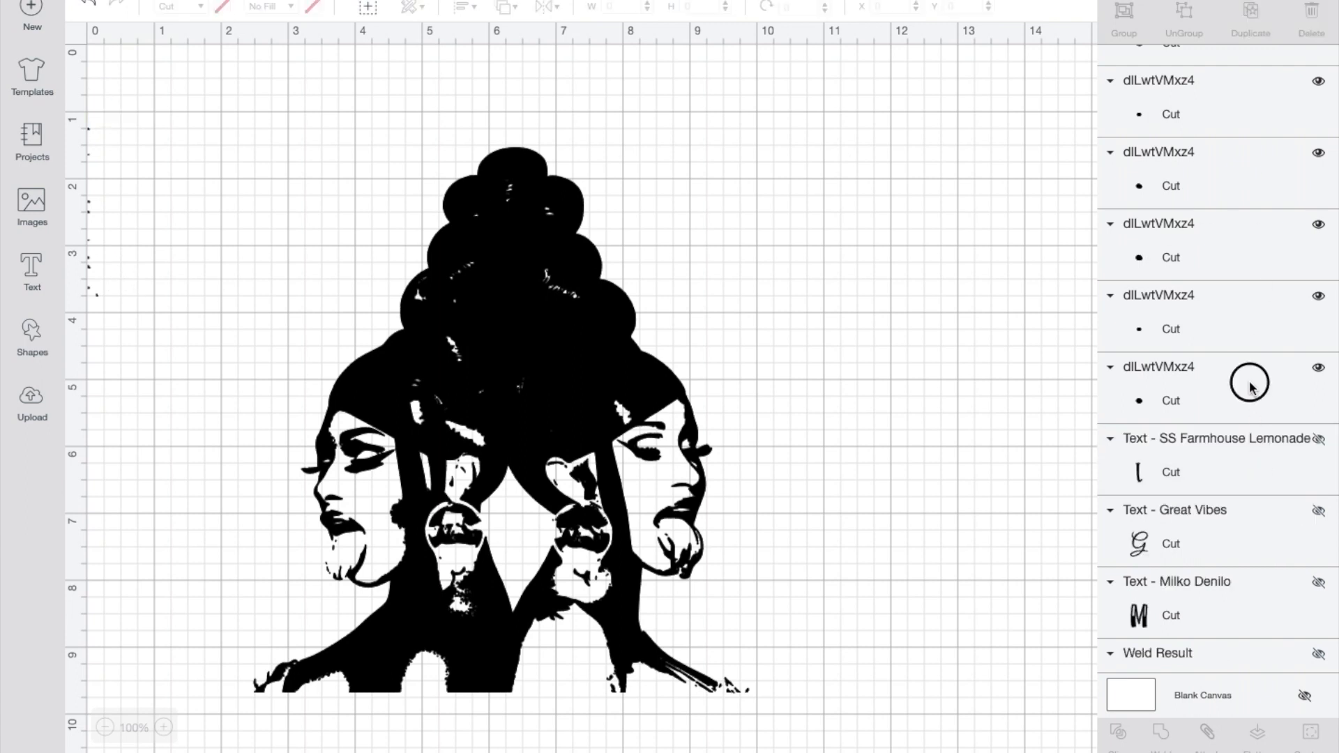
pyautogui.press('Delete')
pyautogui.click(1240, 317)
pyautogui.press('Delete')
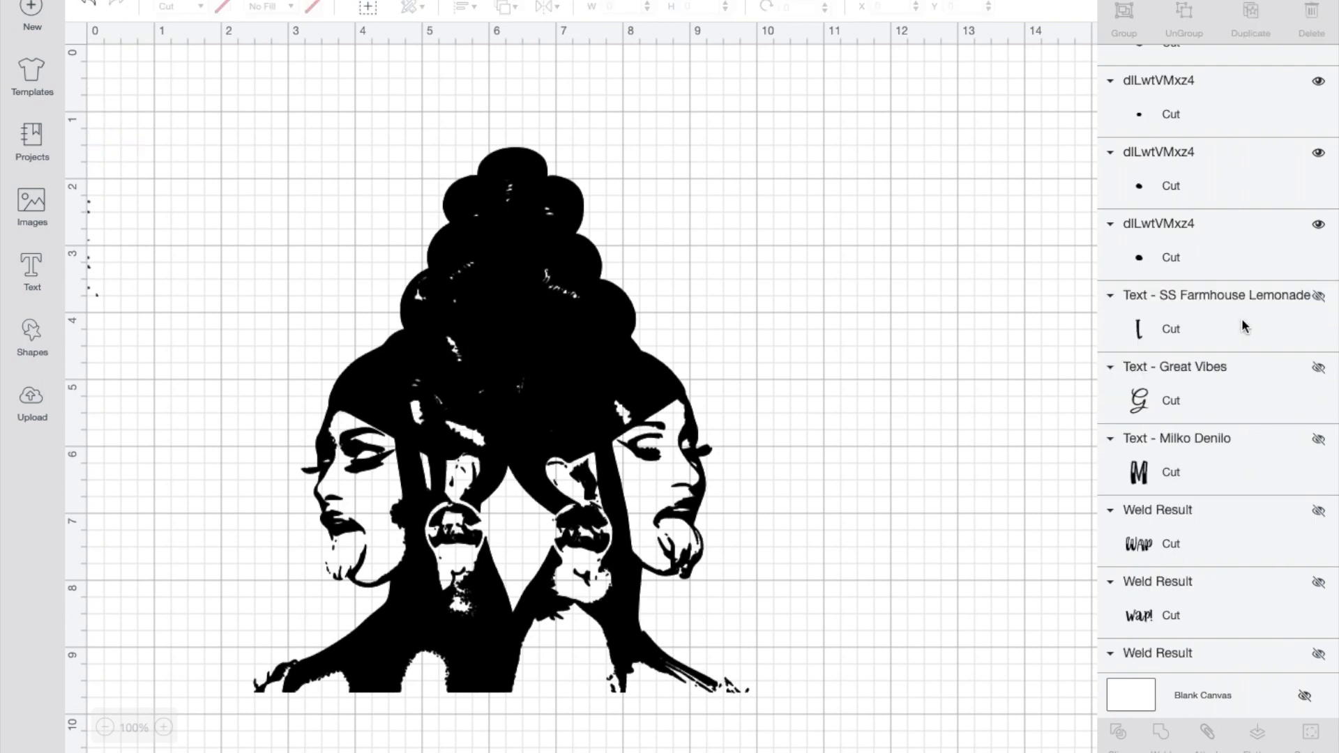
pyautogui.click(1244, 238)
pyautogui.press('Delete')
pyautogui.moveTo(1244, 239); pyautogui.dragTo(1233, 177)
pyautogui.moveTo(1216, 251); pyautogui.dragTo(1181, 223)
pyautogui.press('Delete')
pyautogui.click(1173, 153)
pyautogui.press('Delete')
pyautogui.click(1184, 141)
pyautogui.press('Delete')
pyautogui.click(1157, 148)
pyautogui.press('Delete')
pyautogui.click(1158, 145)
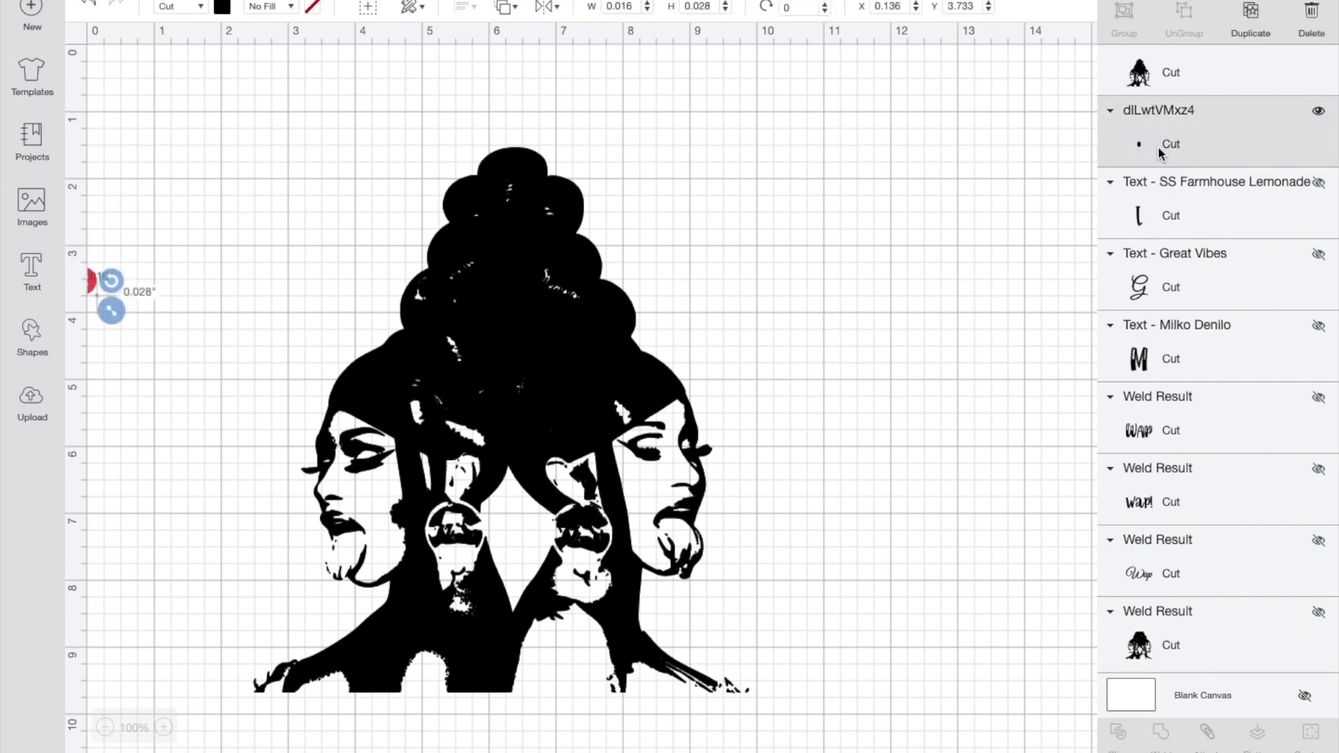
pyautogui.press('Delete')
# Move the welded portrait to the canvas origin and scale it down to about 6 inches wide
pyautogui.moveTo(574, 317); pyautogui.dragTo(382, 305)
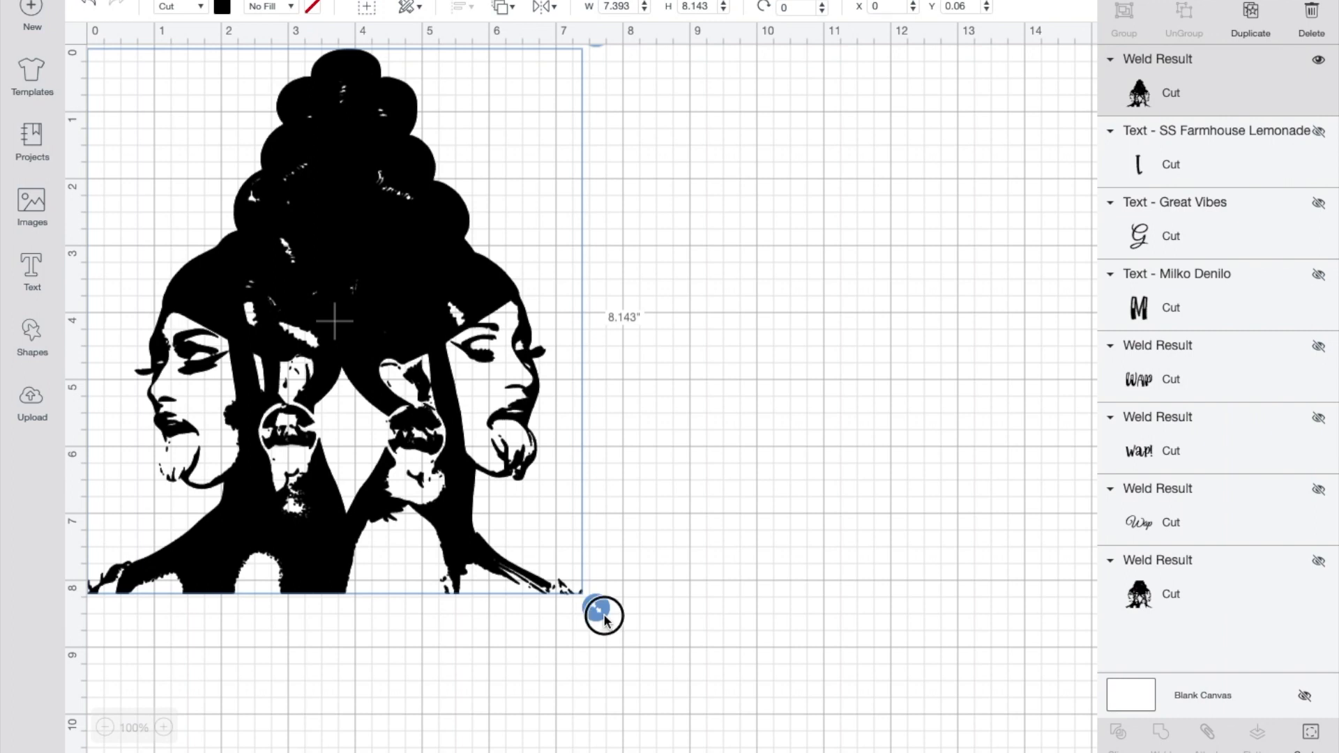
pyautogui.moveTo(604, 618); pyautogui.dragTo(515, 534)
# Unhide the Great Vibes, Milko Denilo and SS Farmhouse Lemonade text layers
pyautogui.click(1318, 202)
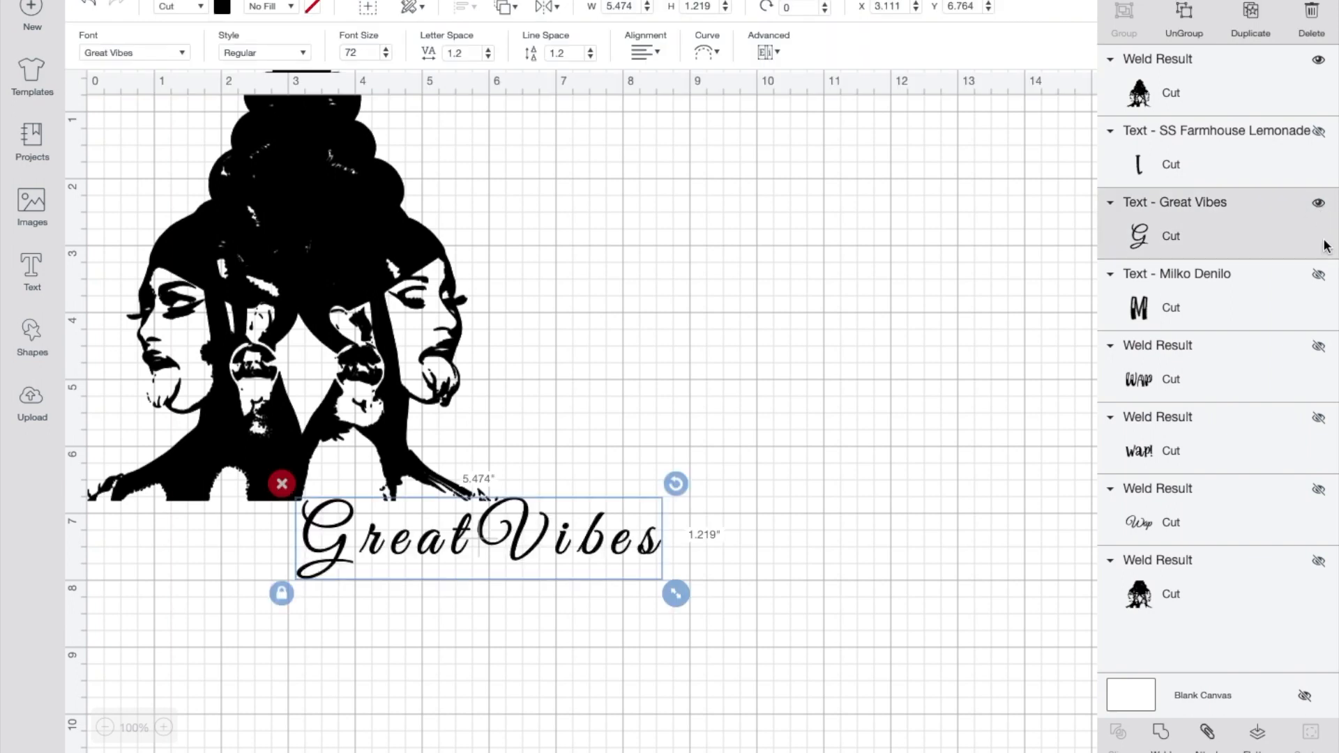
pyautogui.click(1317, 275)
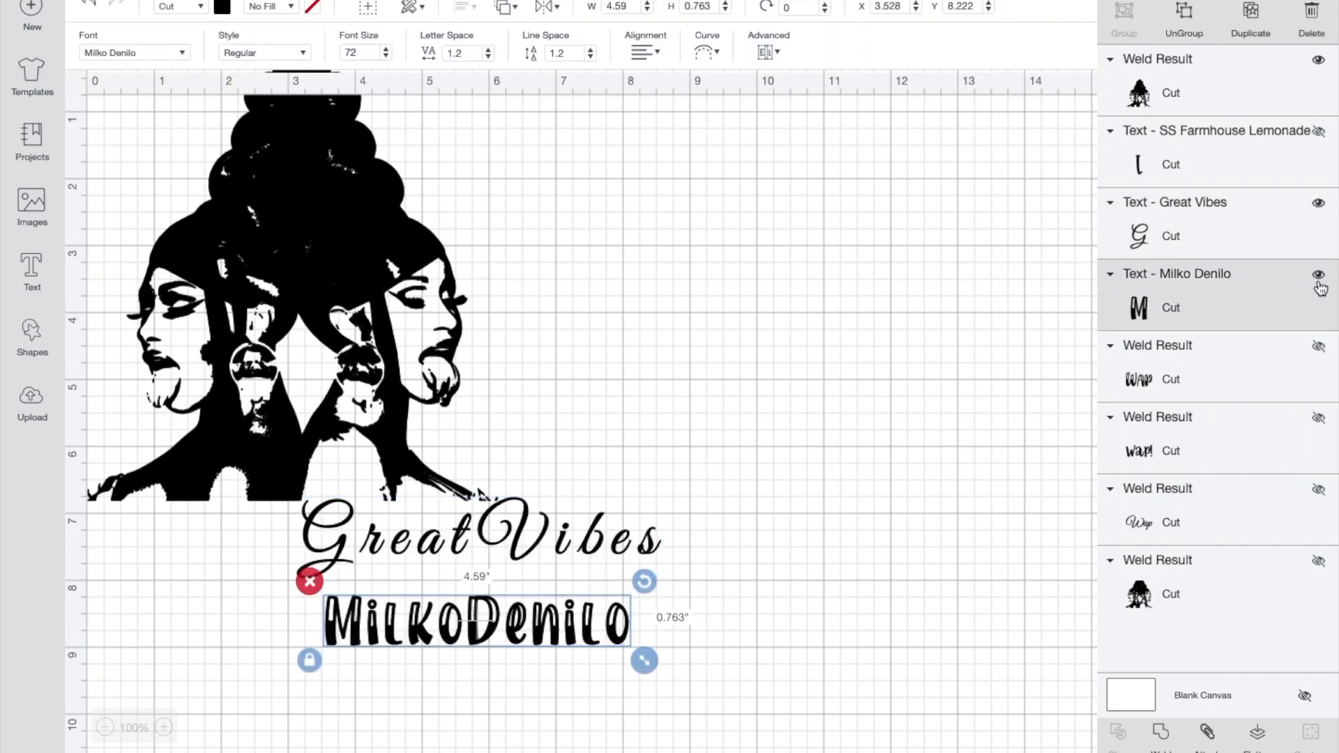
pyautogui.click(1318, 133)
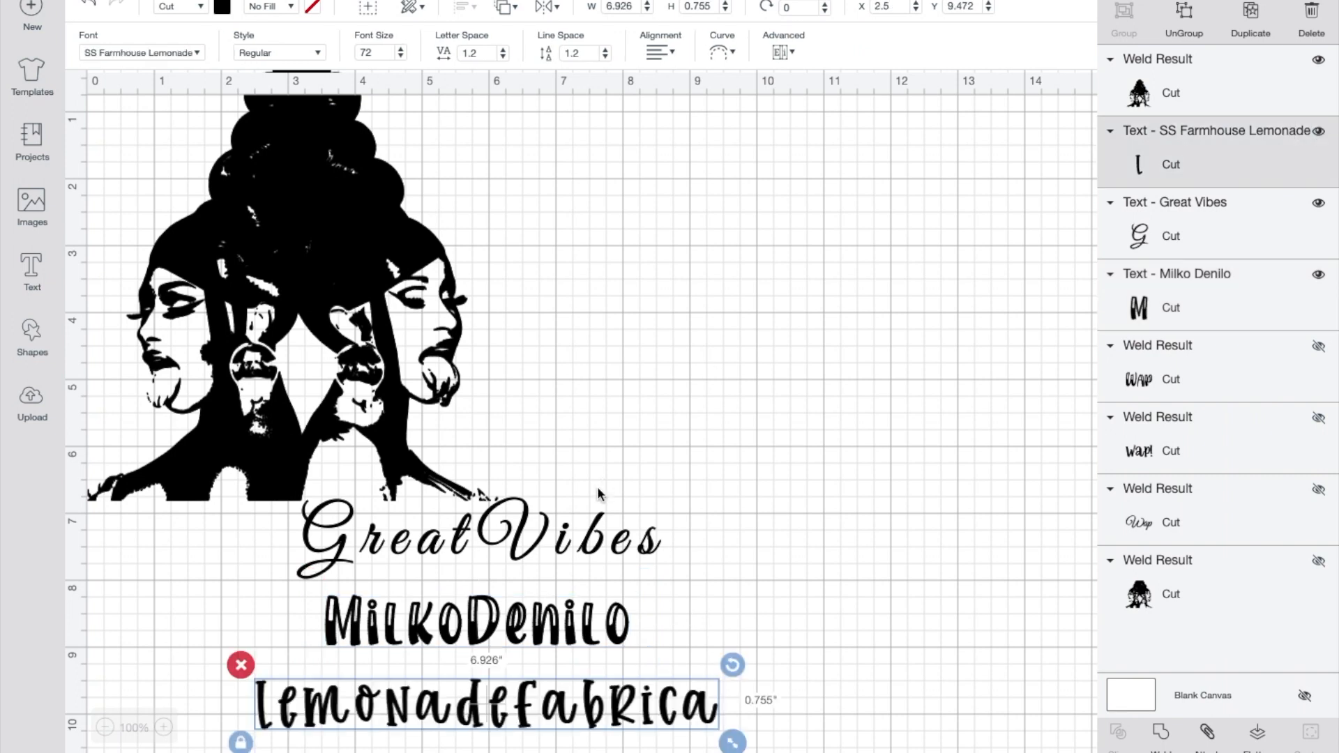
# Replace the wording of the Great Vibes script text with "Wap"
pyautogui.click(571, 540)
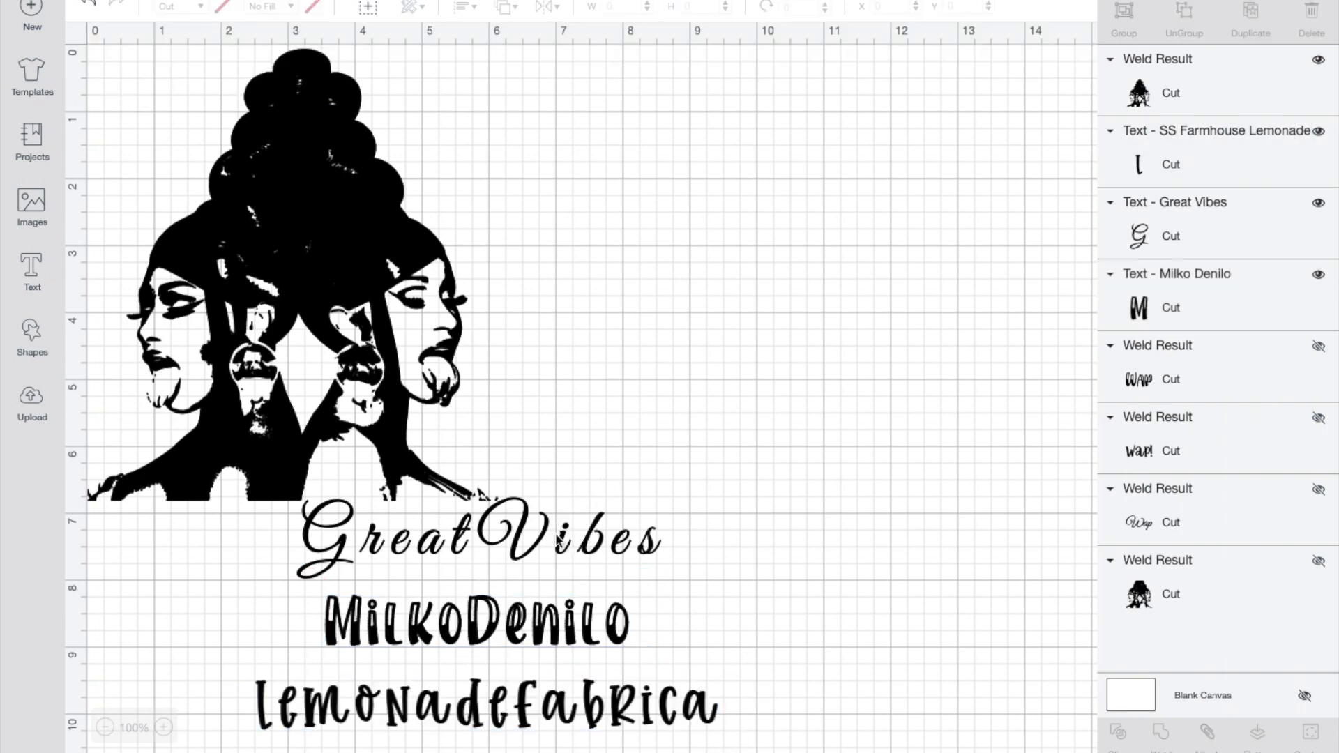
pyautogui.doubleClick(519, 538)
pyautogui.press('BackSpace')
pyautogui.press('BackSpace')
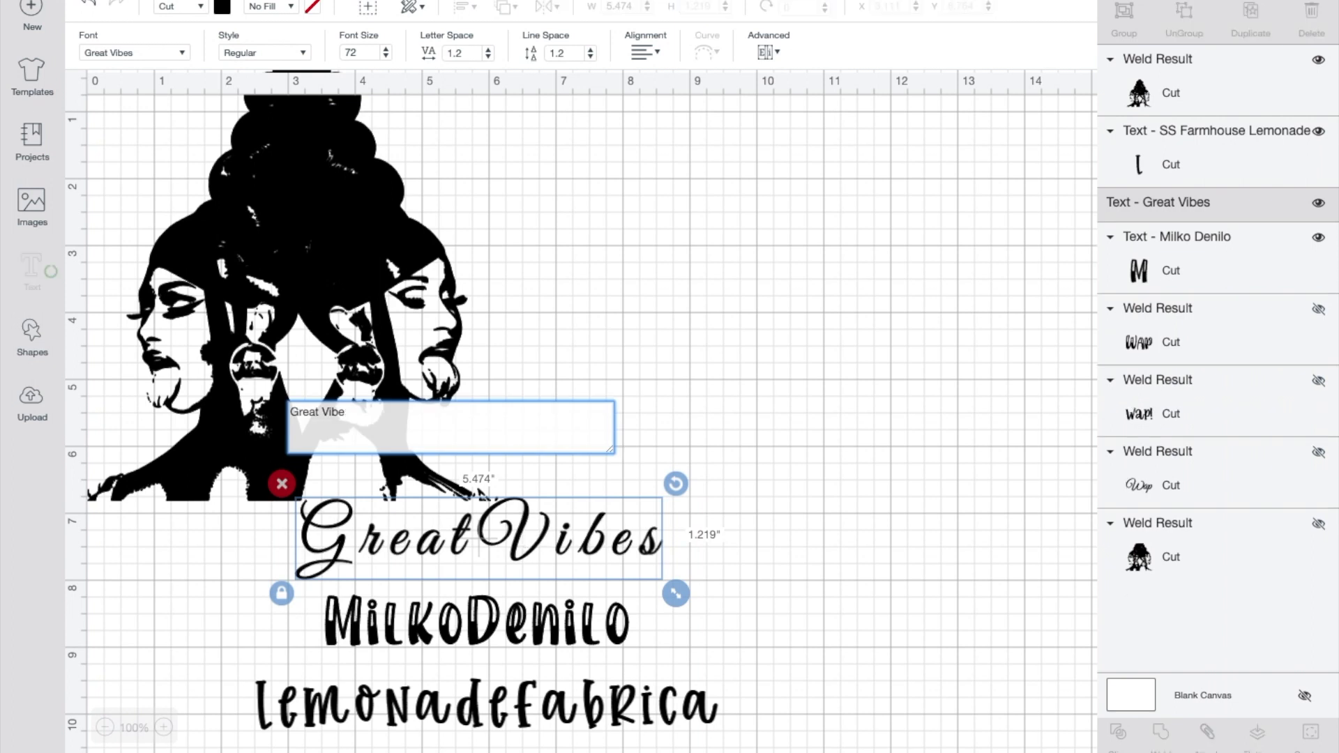
pyautogui.press('BackSpace')
pyautogui.press('BackSpace')
pyautogui.press('BackSpace')
pyautogui.press('BackSpace')
pyautogui.press('BackSpace')
pyautogui.press('BackSpace')
pyautogui.press('BackSpace')
pyautogui.press('BackSpace')
pyautogui.press('BackSpace')
pyautogui.write('Wap')
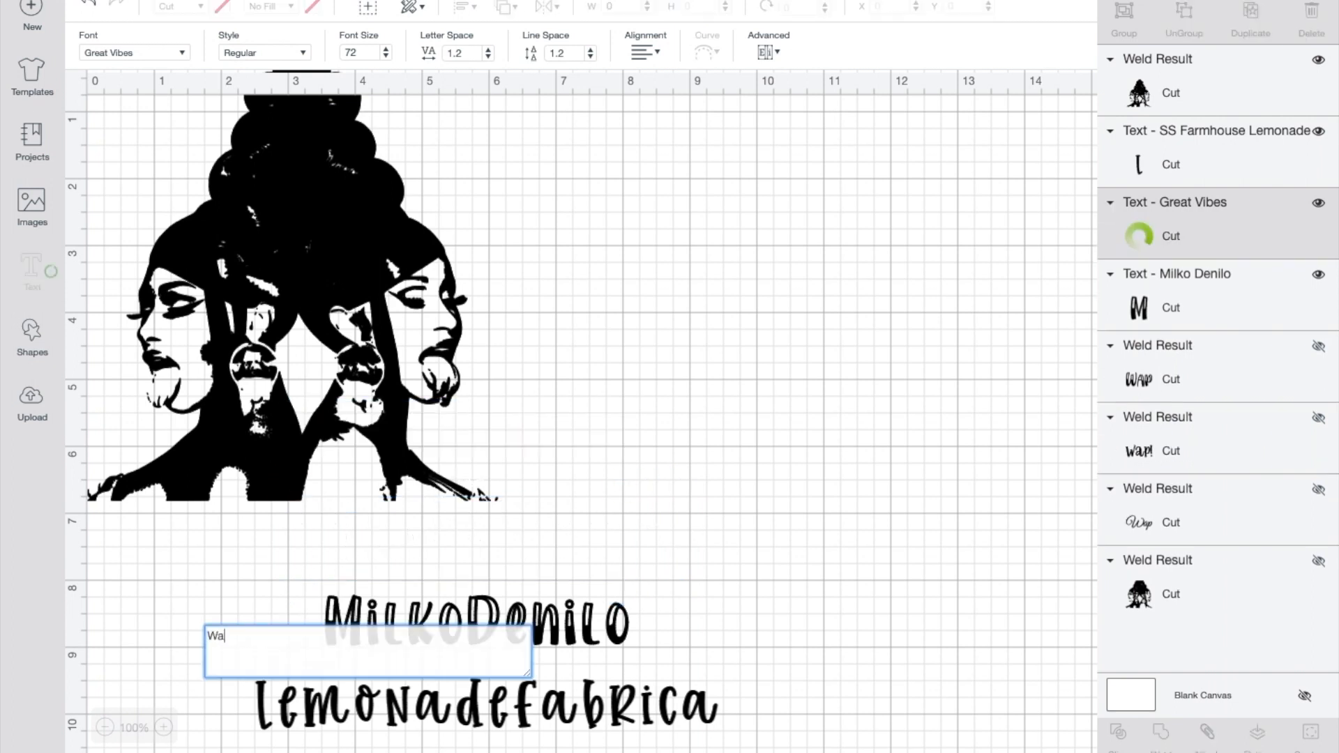
# Replace the wording of the Milko Denilo text with "Wap"
pyautogui.click(568, 617)
pyautogui.doubleClick(568, 617)
pyautogui.moveTo(385, 511); pyautogui.dragTo(316, 513)
pyautogui.press('BackSpace')
pyautogui.write('Wap')
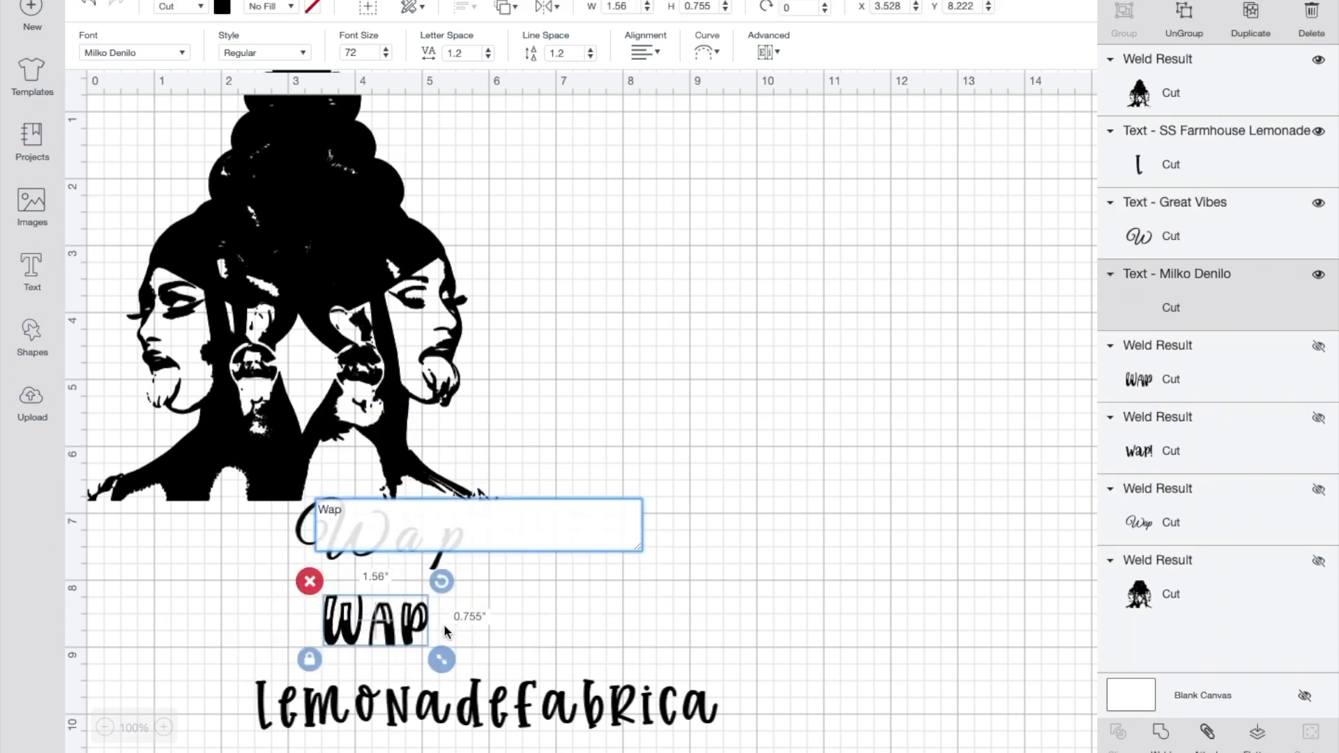
# Replace the "Lemonade Fabrica" wording in the SS Farmhouse Lemonade text with "Wap!"
pyautogui.click(531, 713)
pyautogui.doubleClick(523, 710)
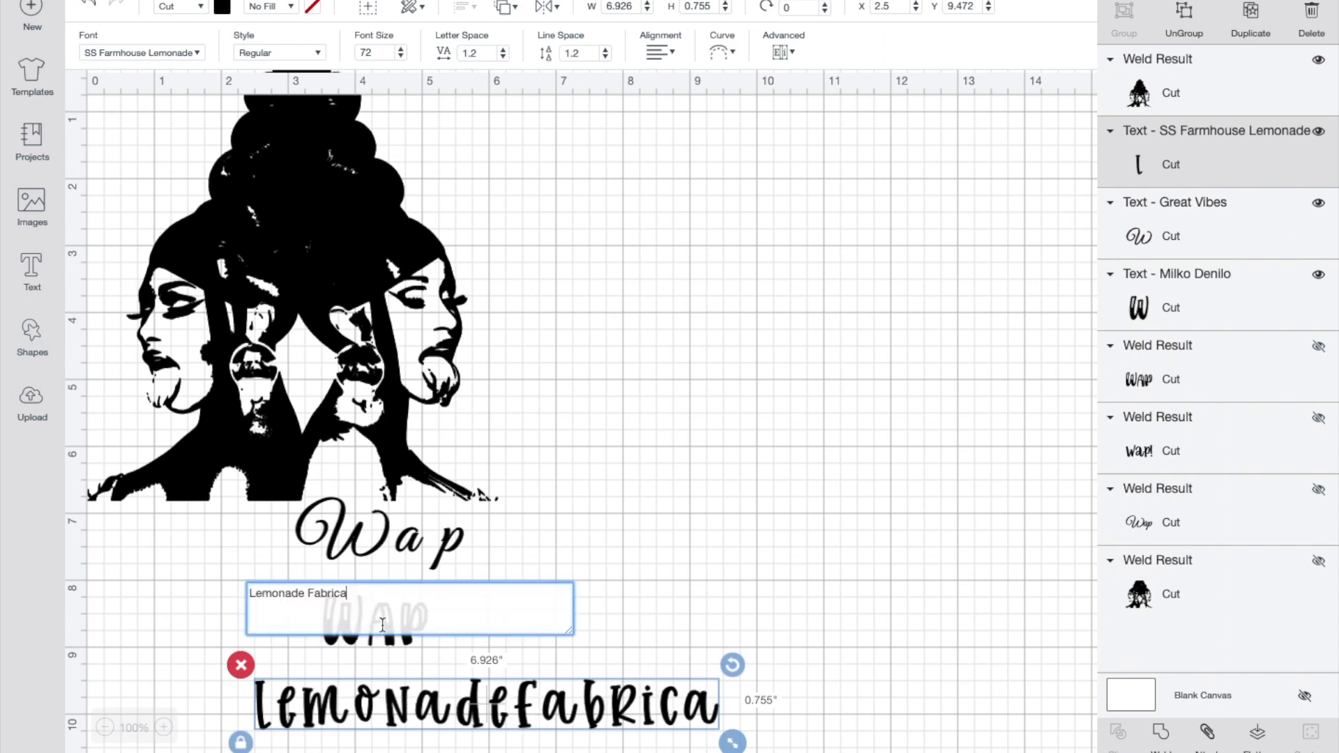
pyautogui.moveTo(265, 599); pyautogui.dragTo(248, 593)
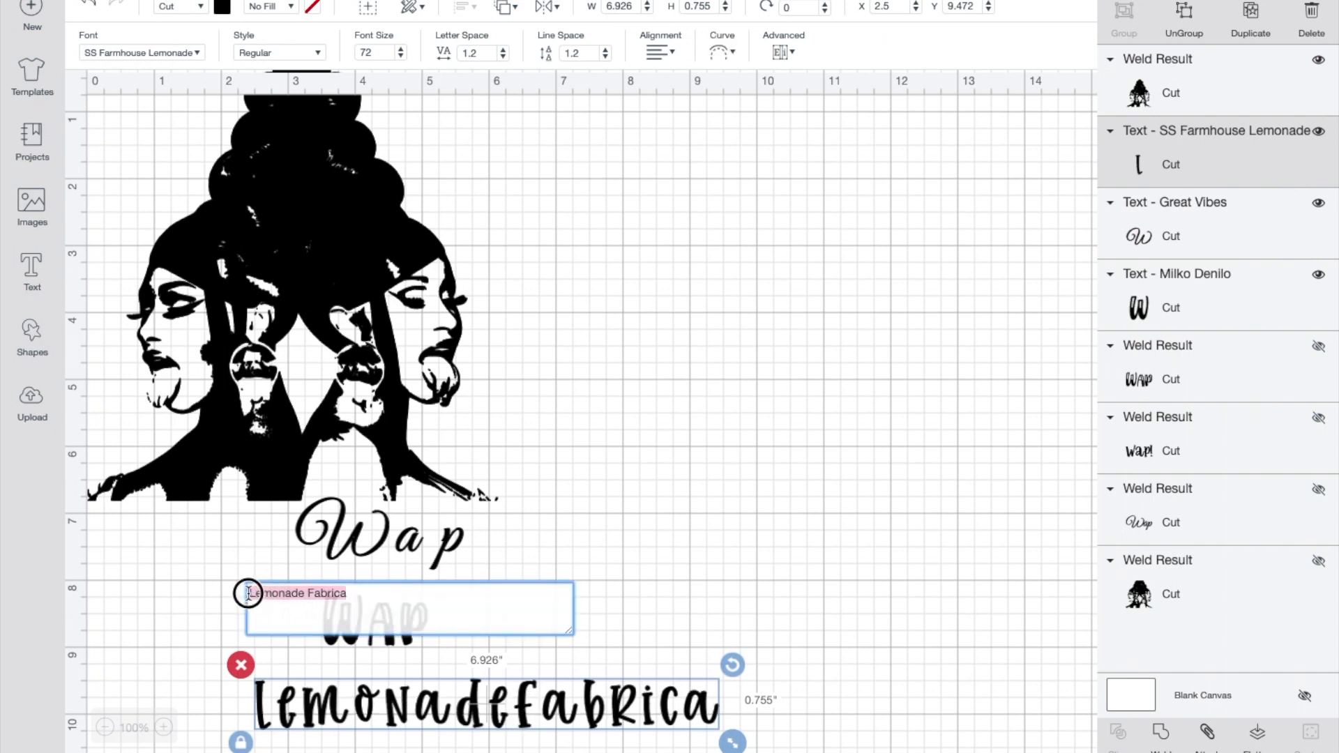
pyautogui.press('BackSpace')
pyautogui.write('WA')
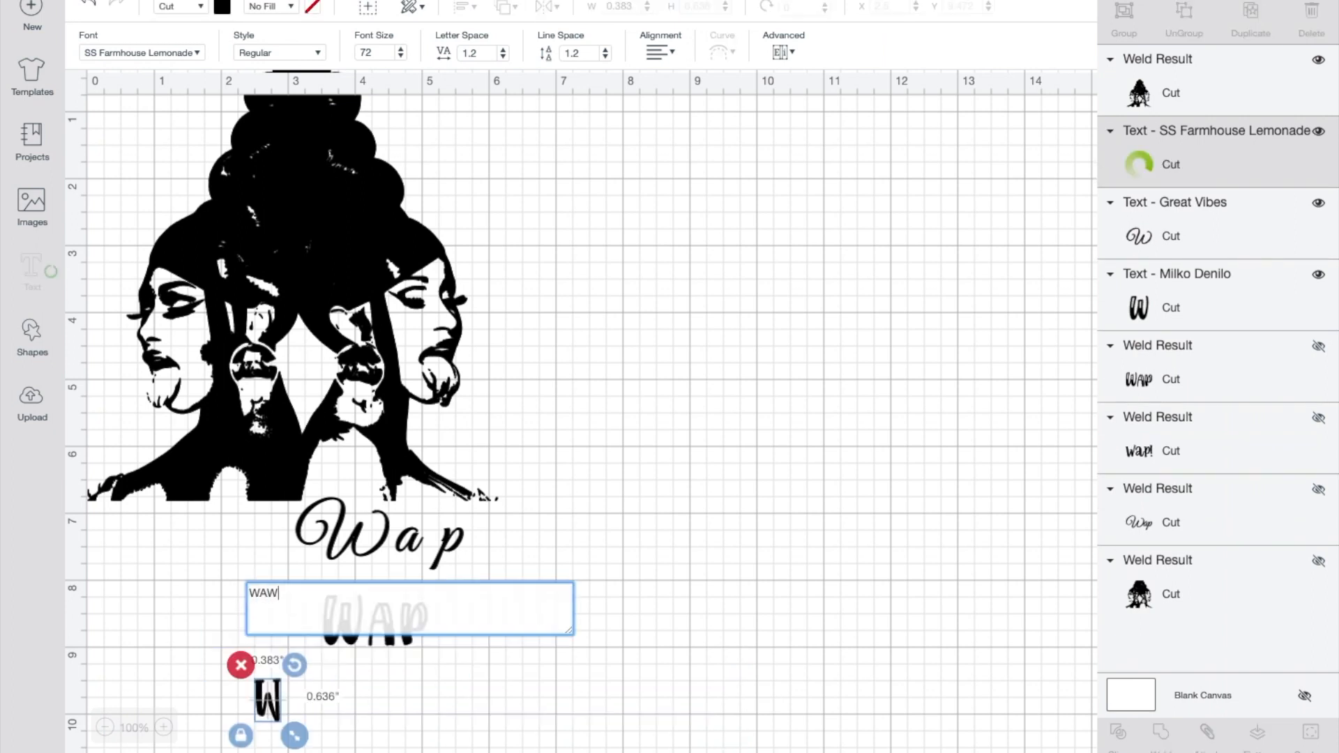
pyautogui.press('BackSpace')
pyautogui.write('ap!')
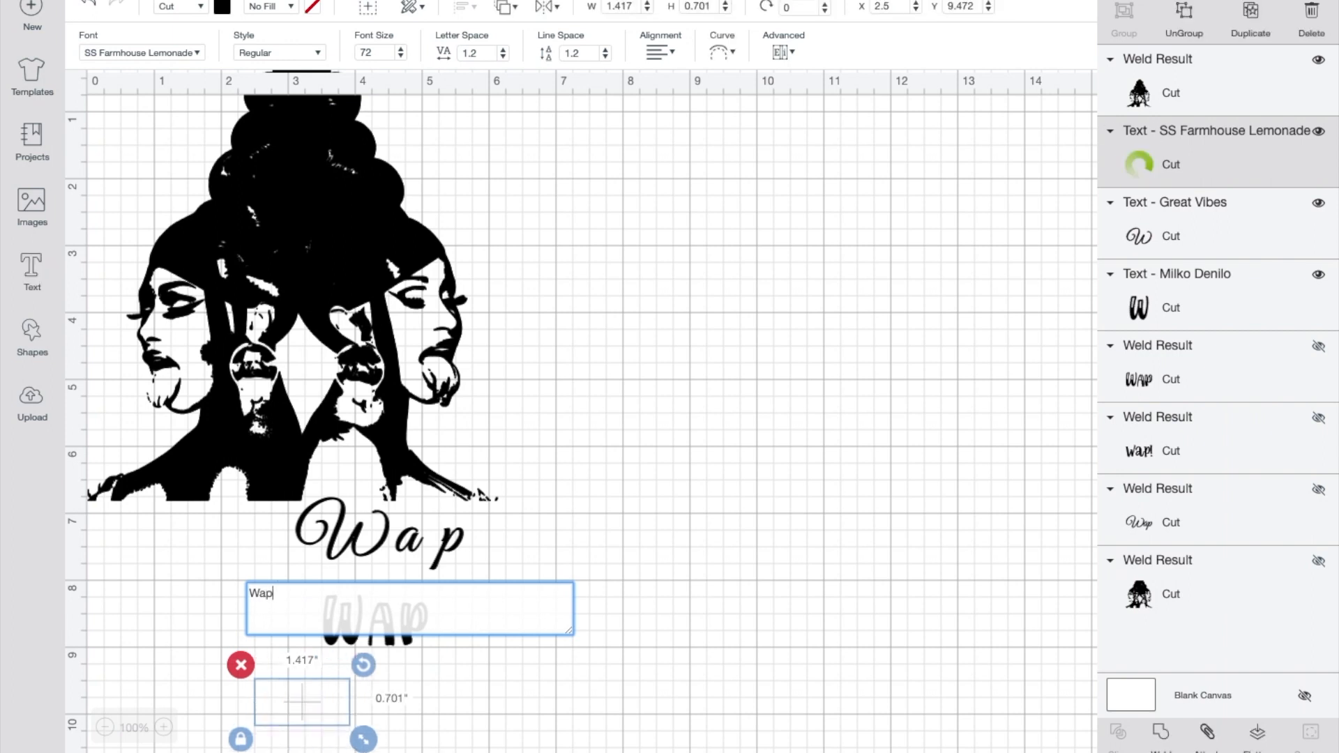
# Move the three short text samples from below the portrait to a stack on its right side
pyautogui.click(637, 629)
pyautogui.moveTo(432, 556); pyautogui.dragTo(568, 152)
pyautogui.moveTo(392, 640); pyautogui.dragTo(538, 241)
pyautogui.moveTo(315, 672); pyautogui.dragTo(563, 347)
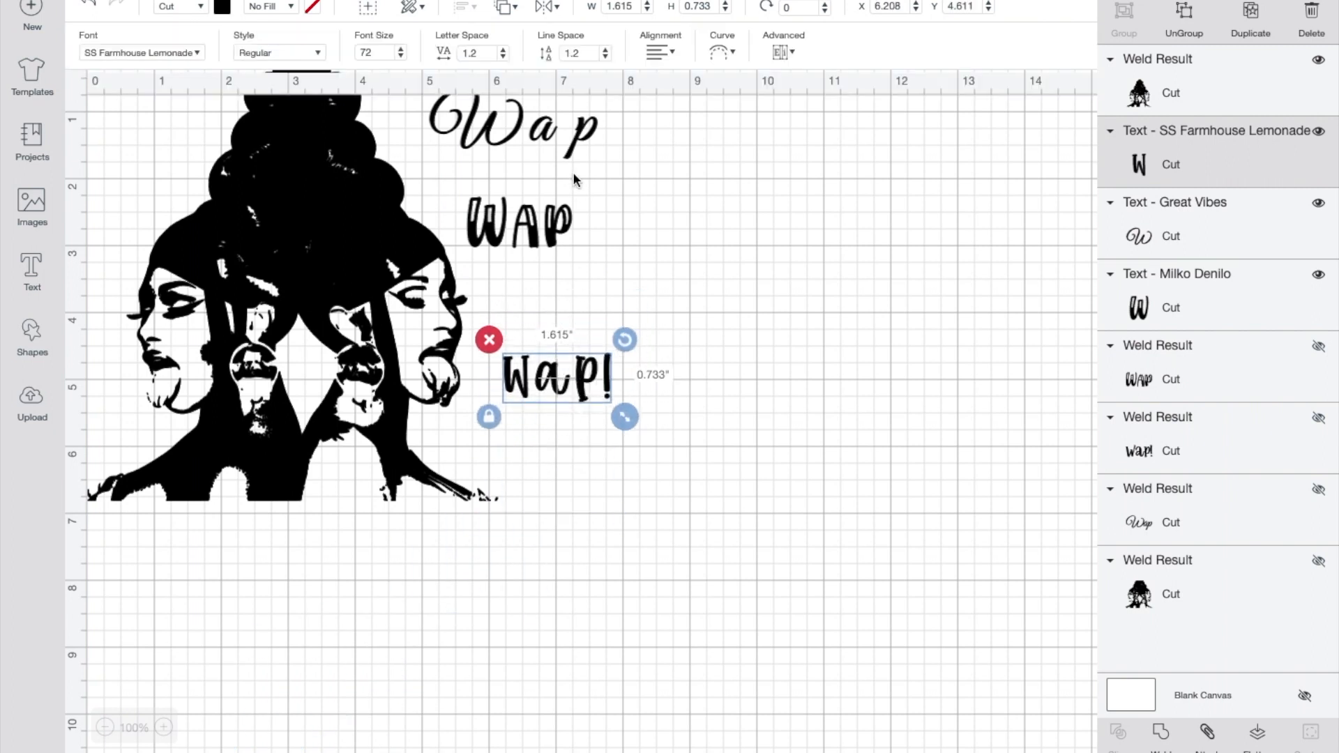
# Enlarge the Great Vibes "Wap" to about 5.3 inches wide and place it beside the top of the portrait's hair
pyautogui.click(577, 155)
pyautogui.moveTo(611, 175); pyautogui.dragTo(801, 253)
pyautogui.click(666, 174)
pyautogui.moveTo(666, 174); pyautogui.dragTo(624, 143)
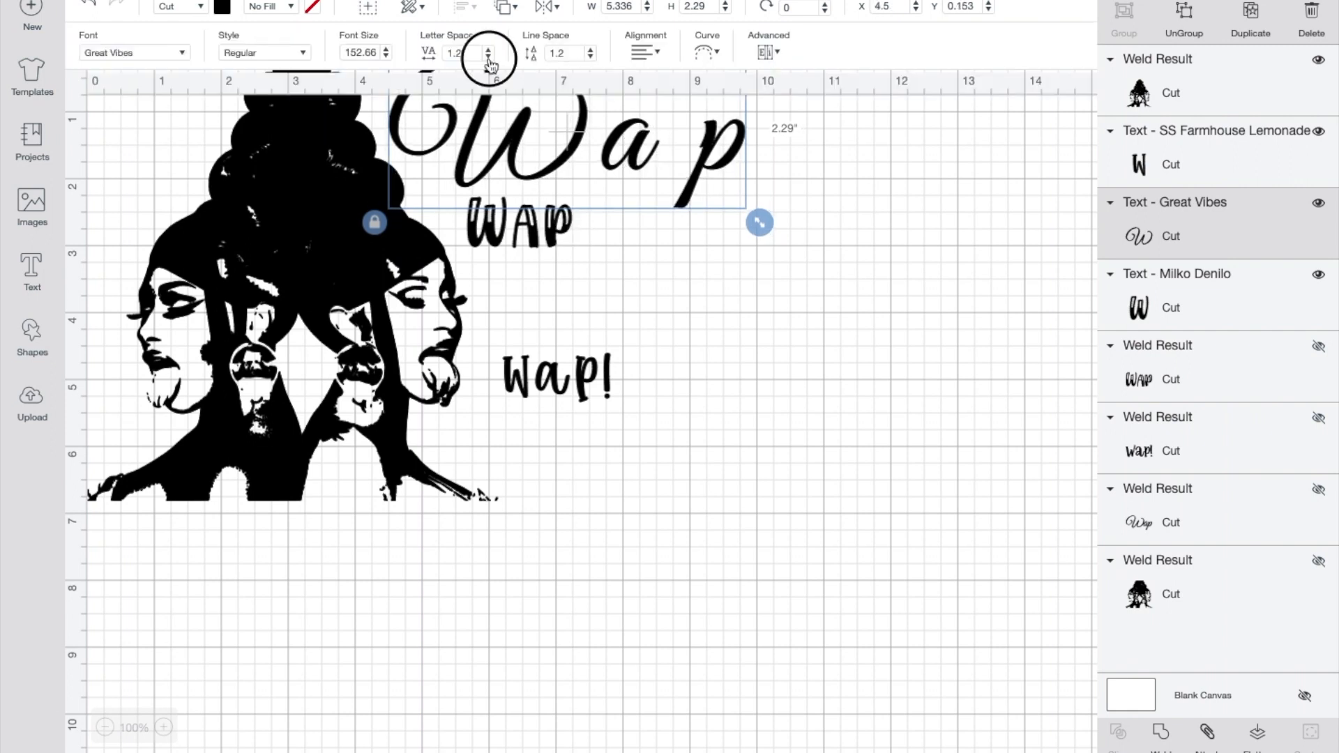
# Reduce the letter space of the Great Vibes "Wap" to -0.7
pyautogui.click(489, 59)
pyautogui.click(489, 59)
pyautogui.click(489, 59)
pyautogui.click(458, 99)
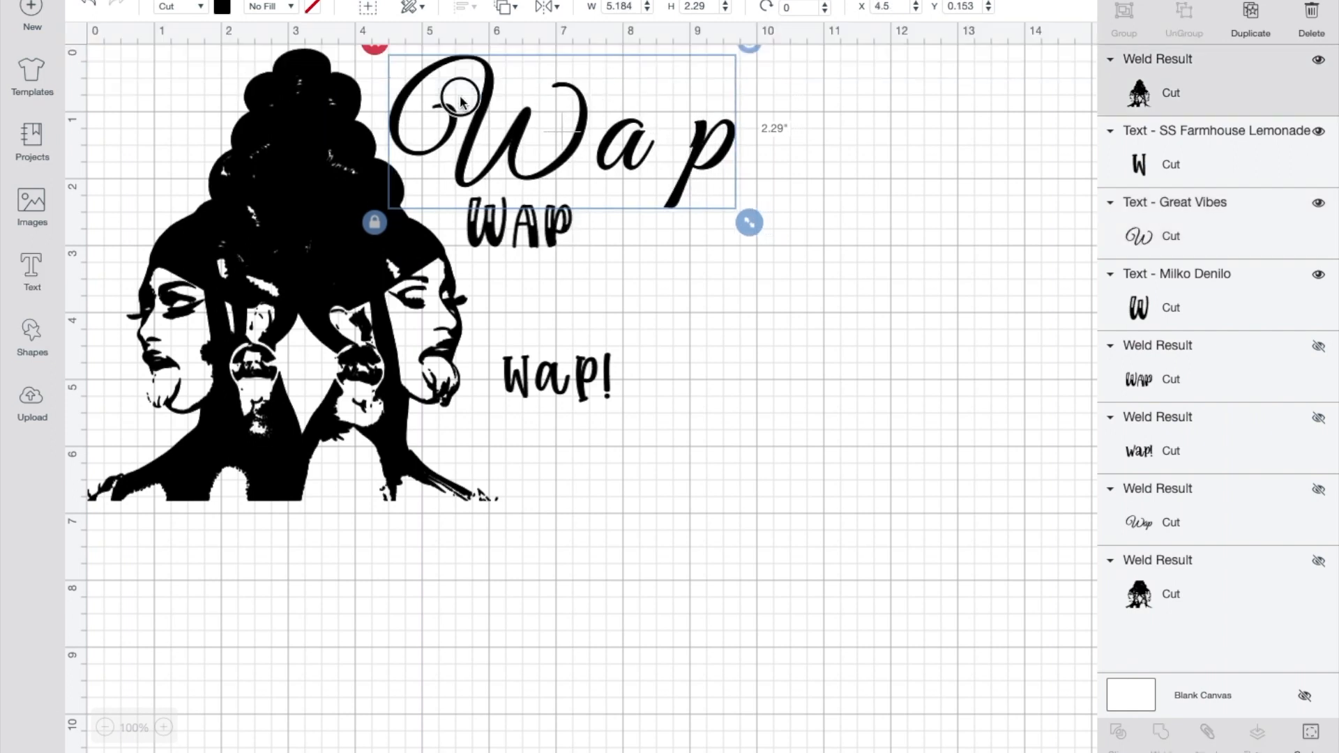
pyautogui.click(562, 130)
pyautogui.click(488, 60)
pyautogui.click(489, 59)
pyautogui.click(489, 60)
pyautogui.click(489, 59)
pyautogui.click(489, 59)
pyautogui.click(488, 59)
pyautogui.click(488, 59)
pyautogui.click(489, 59)
pyautogui.click(489, 59)
pyautogui.click(489, 59)
pyautogui.click(489, 60)
pyautogui.click(488, 60)
pyautogui.click(489, 60)
pyautogui.click(488, 59)
pyautogui.click(489, 60)
pyautogui.click(489, 59)
pyautogui.click(489, 59)
pyautogui.click(488, 58)
pyautogui.click(488, 58)
pyautogui.click(487, 52)
pyautogui.click(488, 52)
pyautogui.click(488, 52)
pyautogui.click(487, 53)
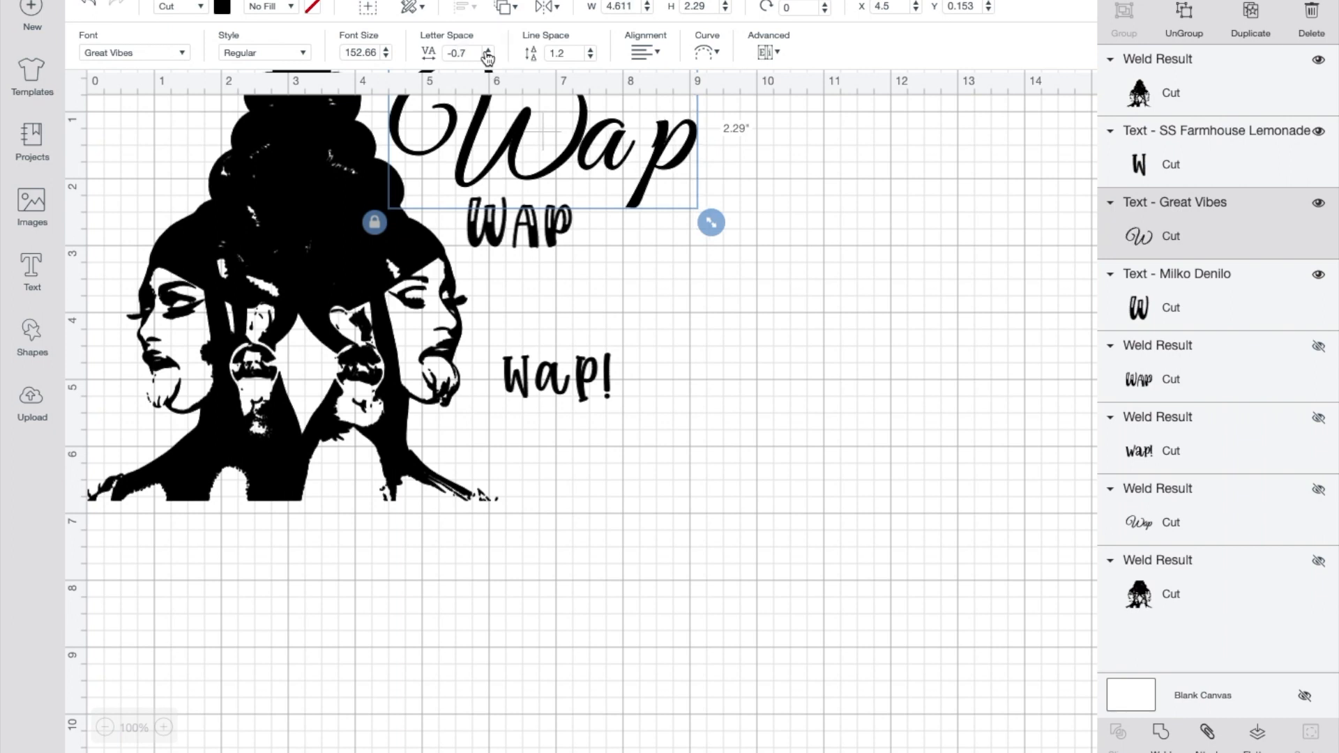
# Ungroup the Great Vibes "Wap" and move its "p" over until it touches the "a"
pyautogui.click(1186, 31)
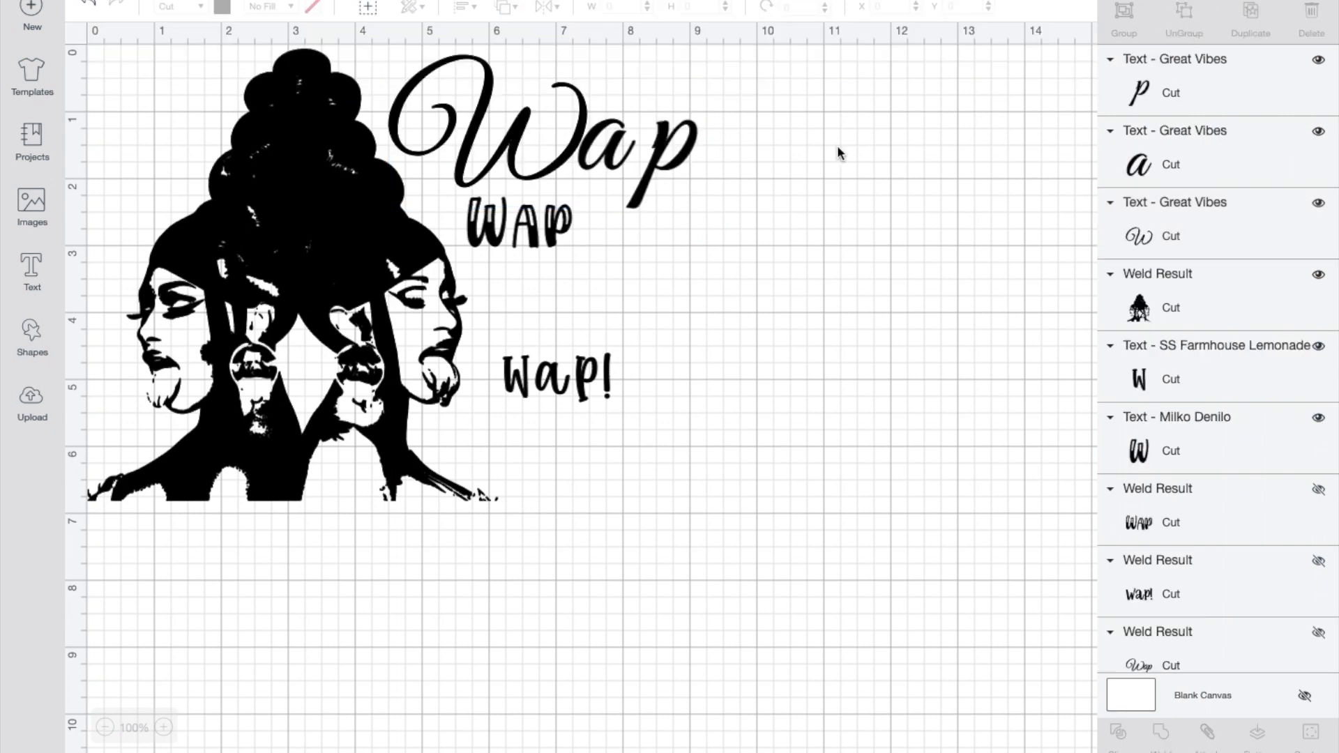
pyautogui.moveTo(678, 167); pyautogui.dragTo(654, 166)
pyautogui.click(745, 165)
# Weld the three separate Great Vibes letters into one "Wap" shape
pyautogui.moveTo(745, 168); pyautogui.dragTo(434, 110)
pyautogui.click(986, 231)
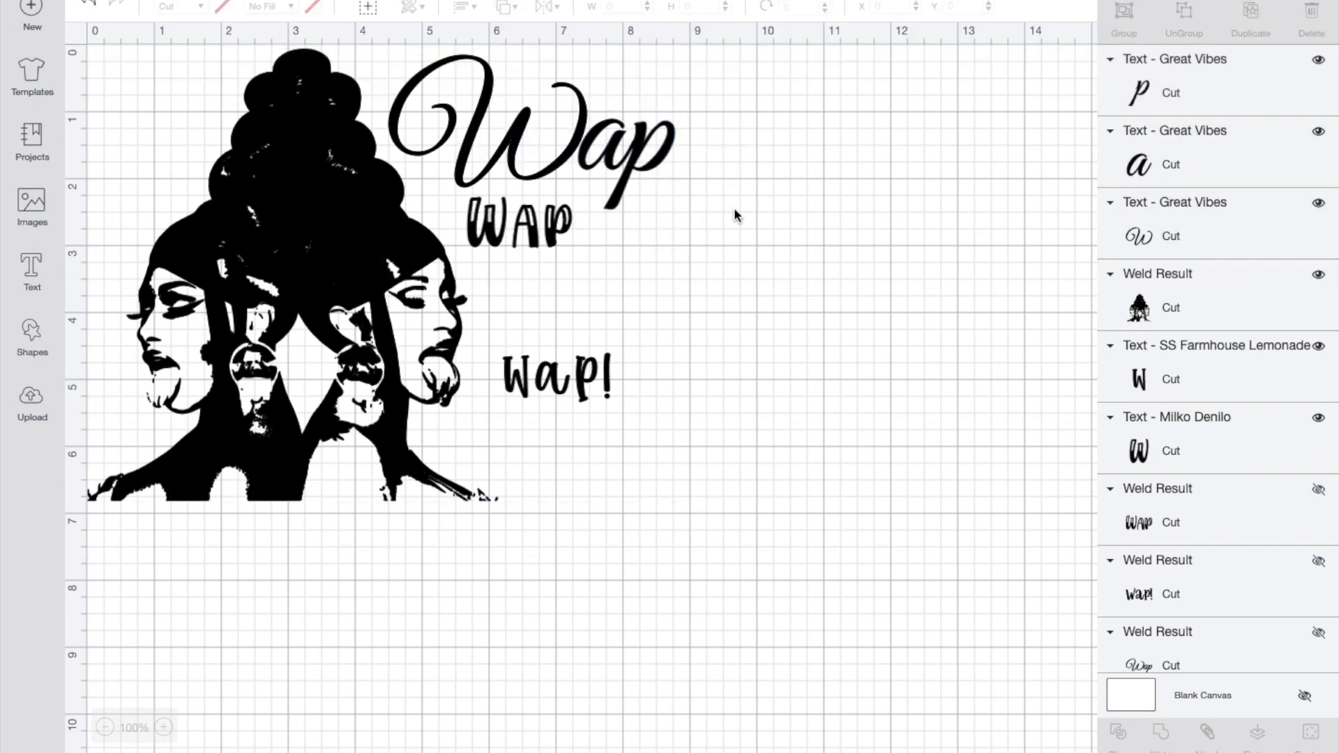
pyautogui.moveTo(717, 182); pyautogui.dragTo(560, 120)
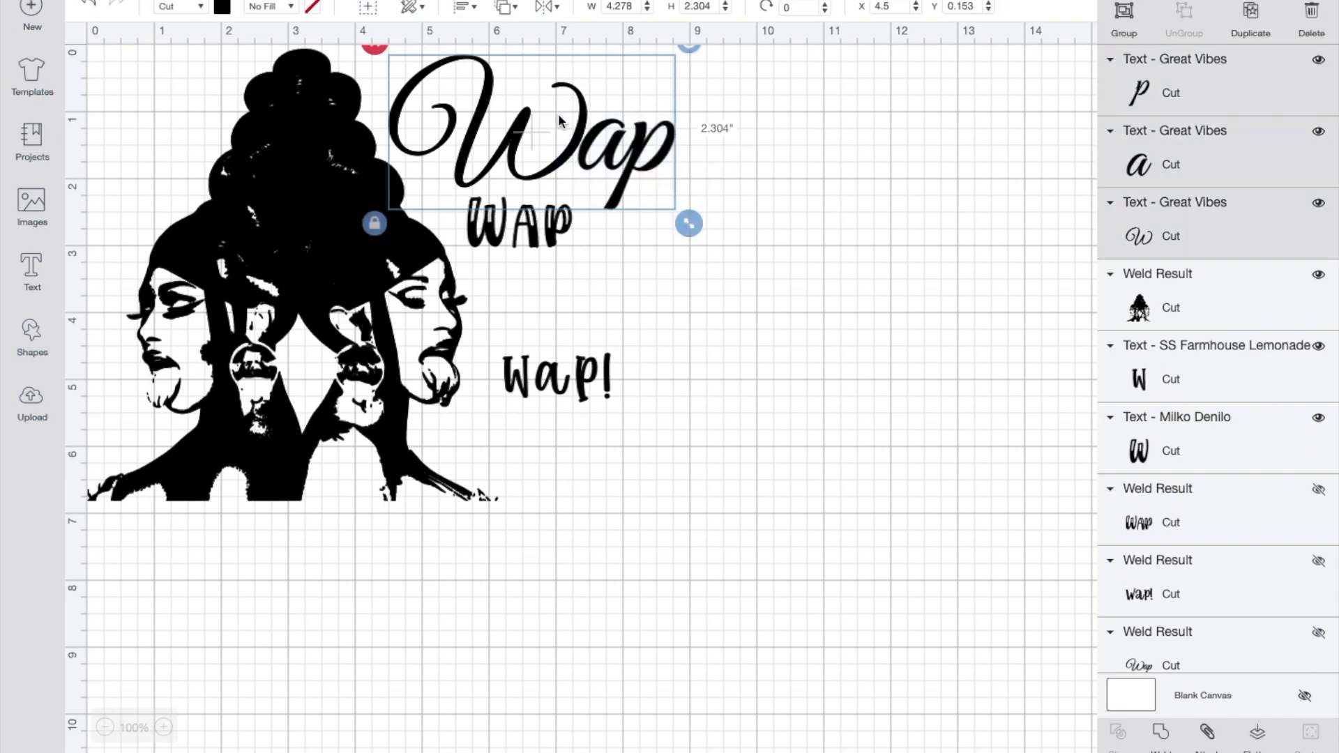
pyautogui.click(1157, 733)
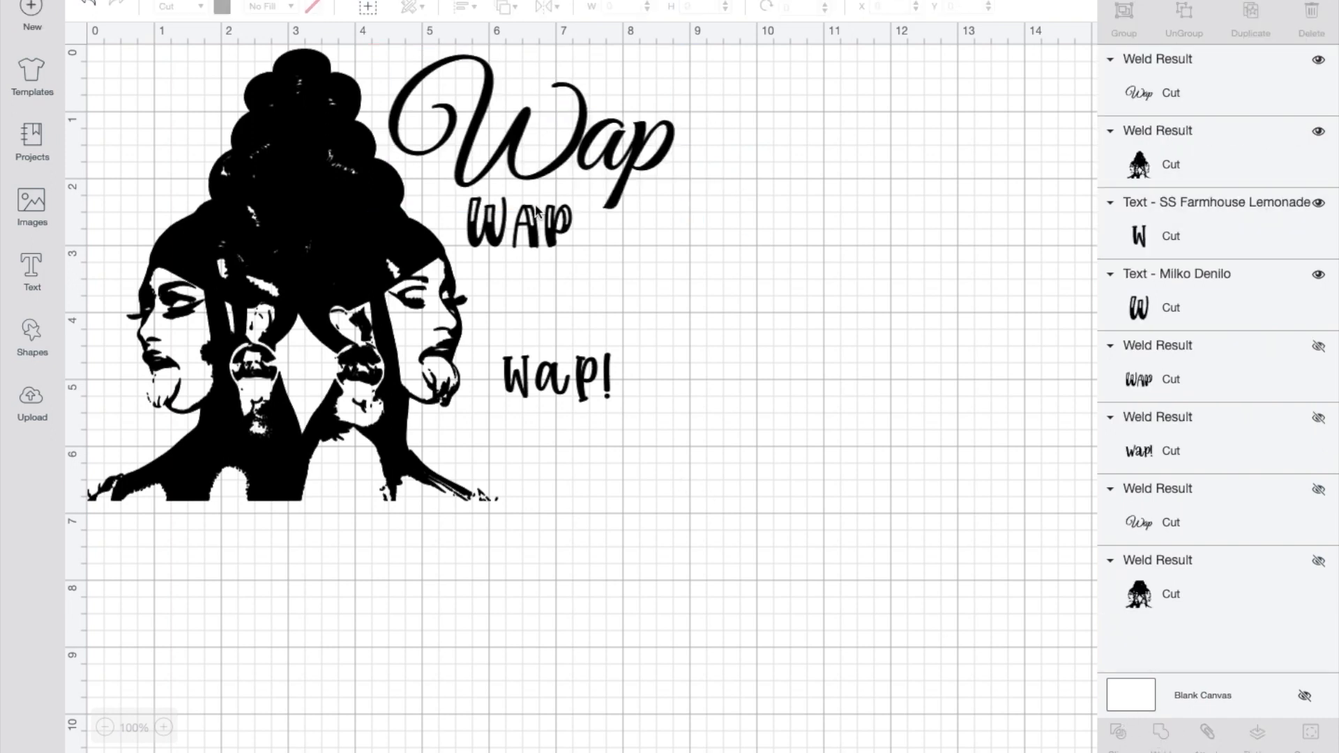
# Enlarge the Milko Denilo "WAP" to about 1.8 inches high and set its letter space to 0.7
pyautogui.click(552, 235)
pyautogui.moveTo(553, 237); pyautogui.dragTo(745, 356)
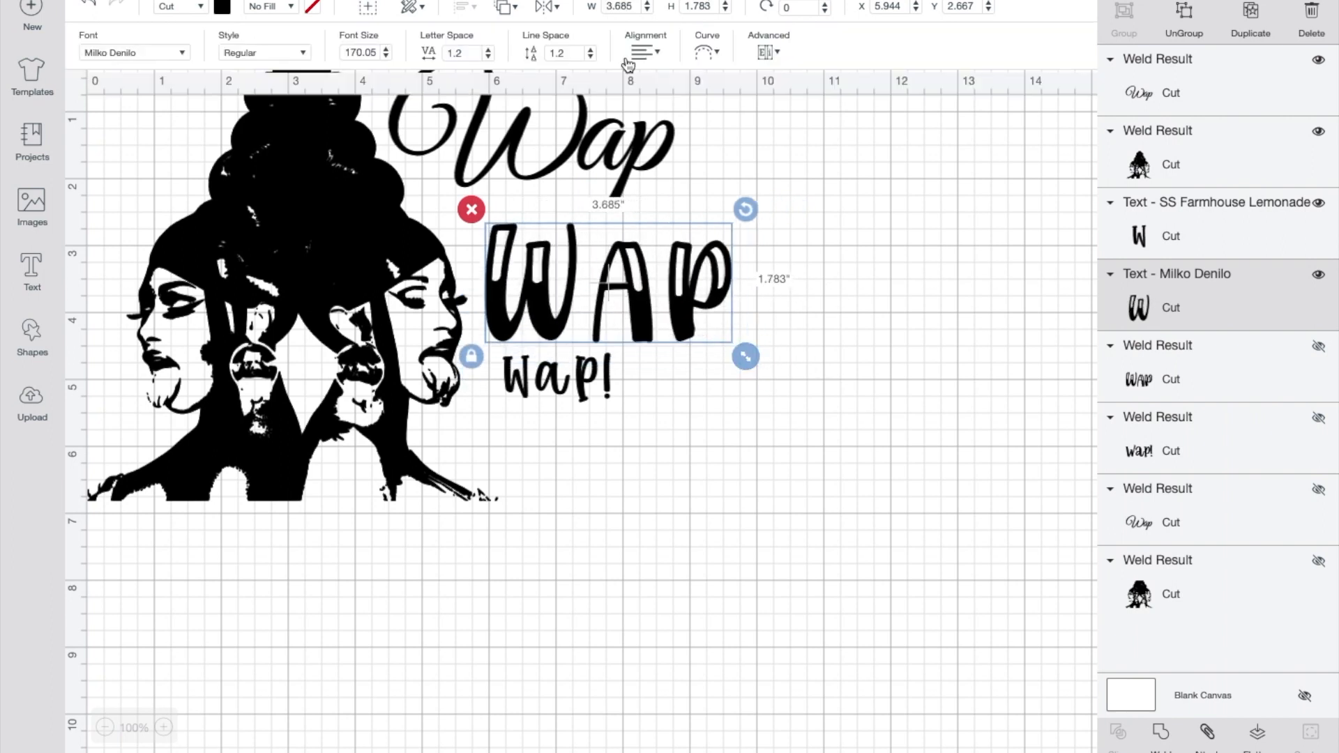
pyautogui.click(488, 57)
pyautogui.click(488, 58)
pyautogui.click(488, 58)
pyautogui.click(488, 57)
pyautogui.click(488, 57)
# Shift the Milko Denilo "WAP" up and left beneath the script "Wap", and nudge the script slightly left
pyautogui.moveTo(629, 310)
pyautogui.mouseDown()
pyautogui.moveTo(601, 273)
pyautogui.moveTo(633, 293)
pyautogui.moveTo(621, 289)
pyautogui.mouseUp()
pyautogui.moveTo(568, 152); pyautogui.dragTo(558, 152)
# Enlarge the SS Farmhouse Lemonade "Wap!" to about 2.6 inches high and place it directly below the Milko Denilo "WAP"
pyautogui.click(569, 393)
pyautogui.moveTo(621, 445); pyautogui.dragTo(902, 573)
pyautogui.moveTo(779, 470); pyautogui.dragTo(739, 438)
# Set the letter space of the SS Farmhouse Lemonade "Wap!" to 0.3
pyautogui.click(502, 57)
pyautogui.click(503, 57)
pyautogui.click(503, 57)
pyautogui.click(503, 57)
pyautogui.click(503, 57)
pyautogui.click(503, 57)
pyautogui.click(503, 57)
pyautogui.click(502, 57)
pyautogui.click(503, 57)
pyautogui.click(503, 57)
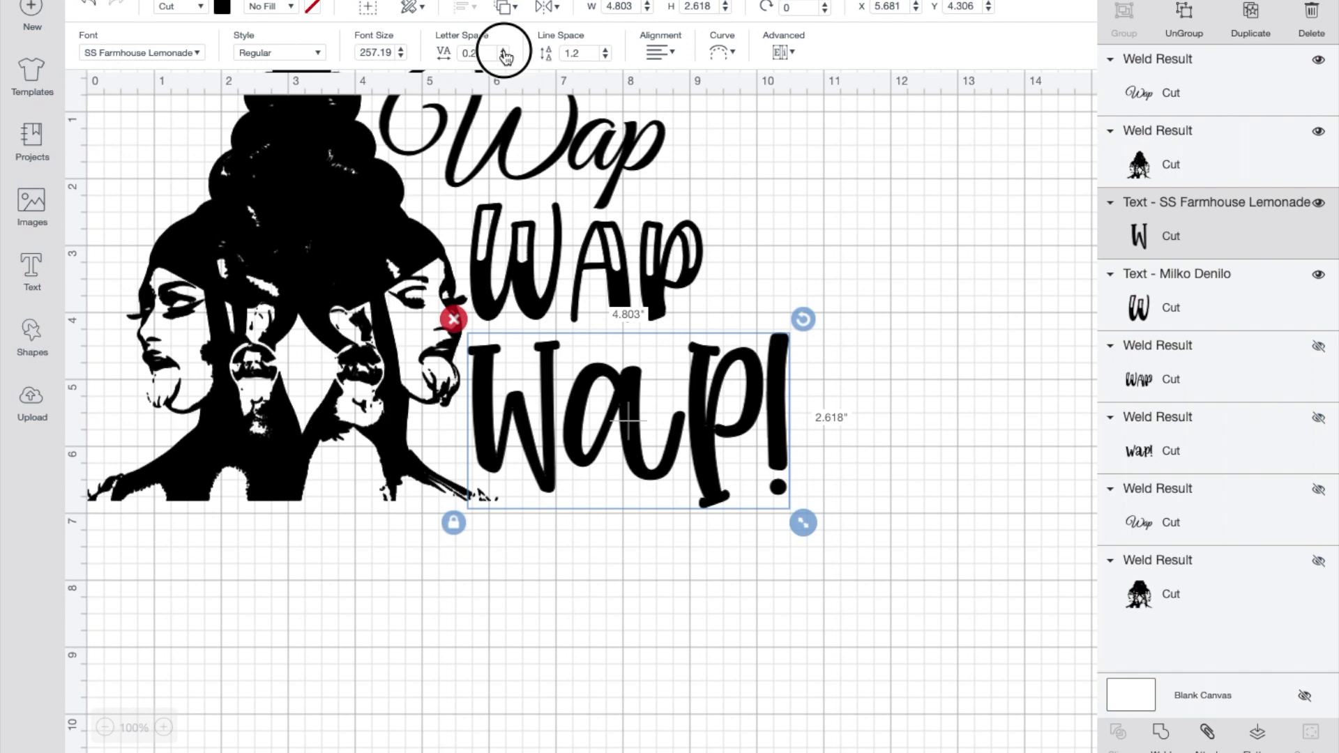
pyautogui.click(504, 50)
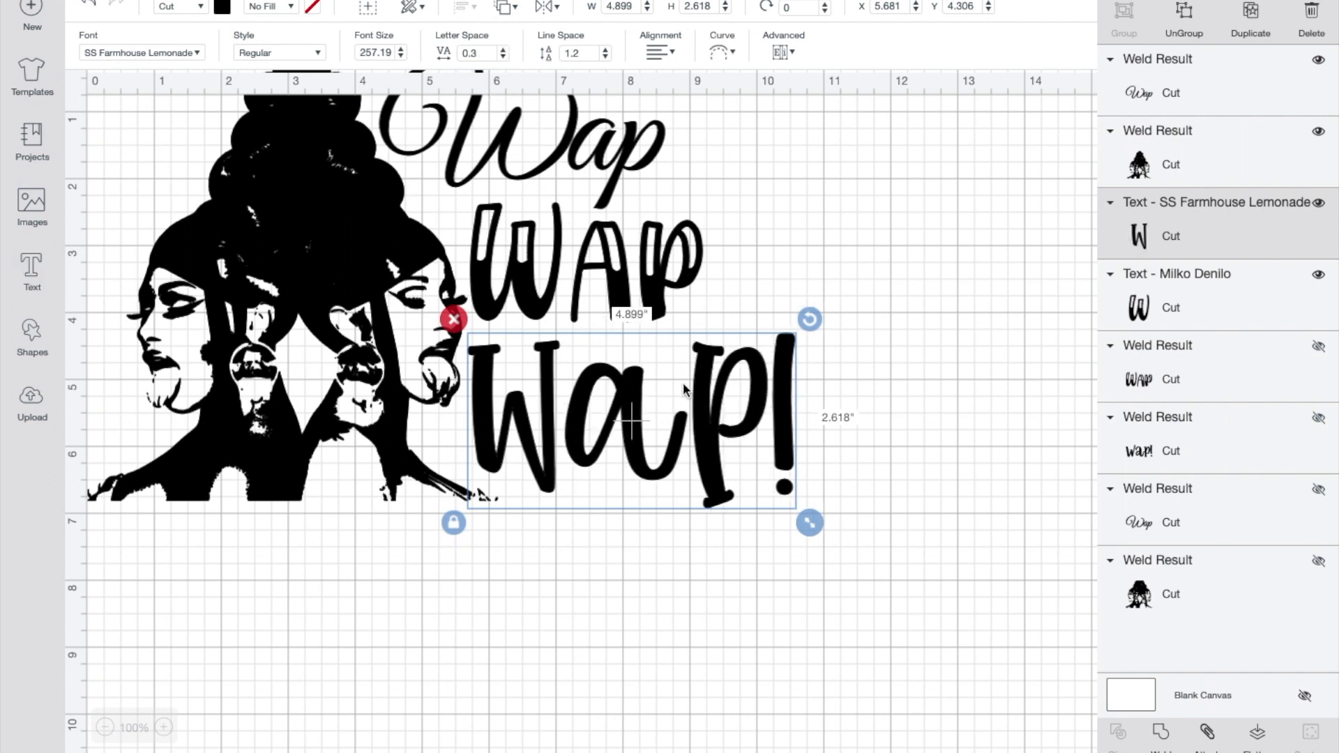
# Ungroup the Milko Denilo "WAP" and nudge its "A" slightly toward the "W"
pyautogui.click(659, 252)
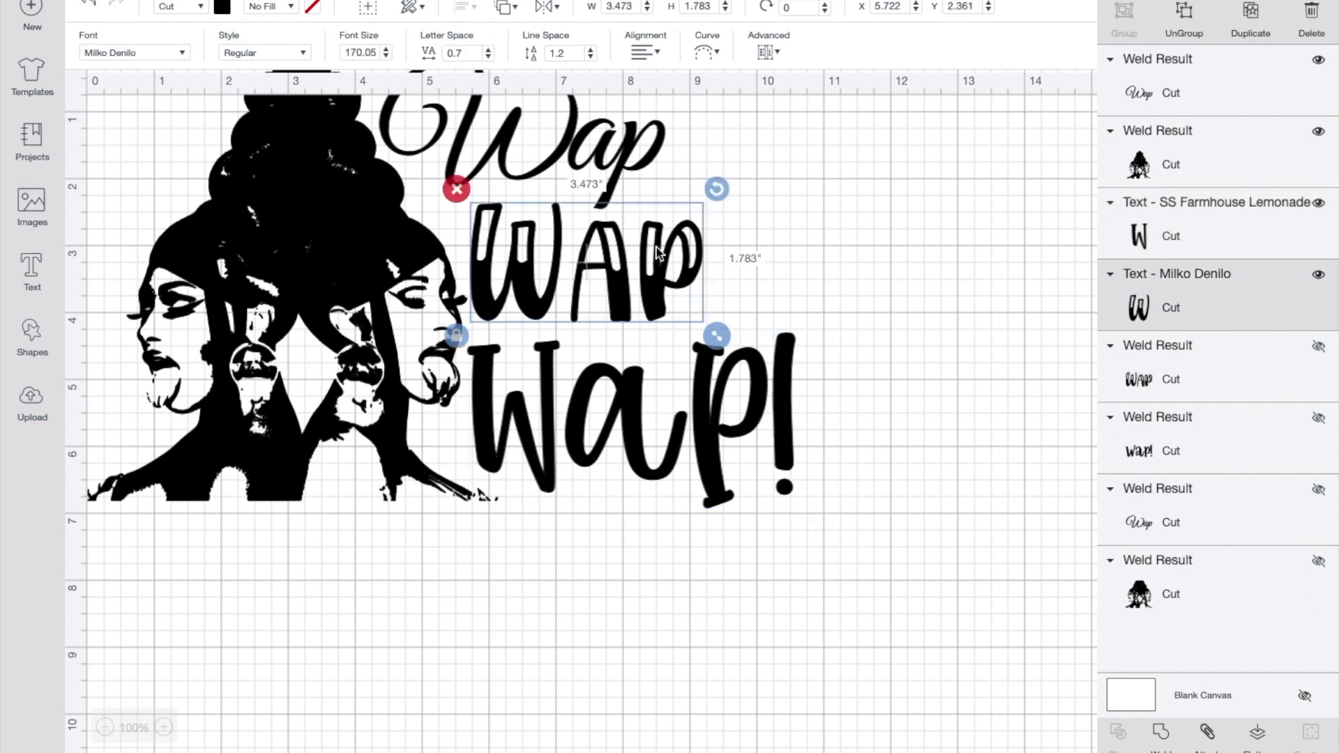
pyautogui.click(1184, 27)
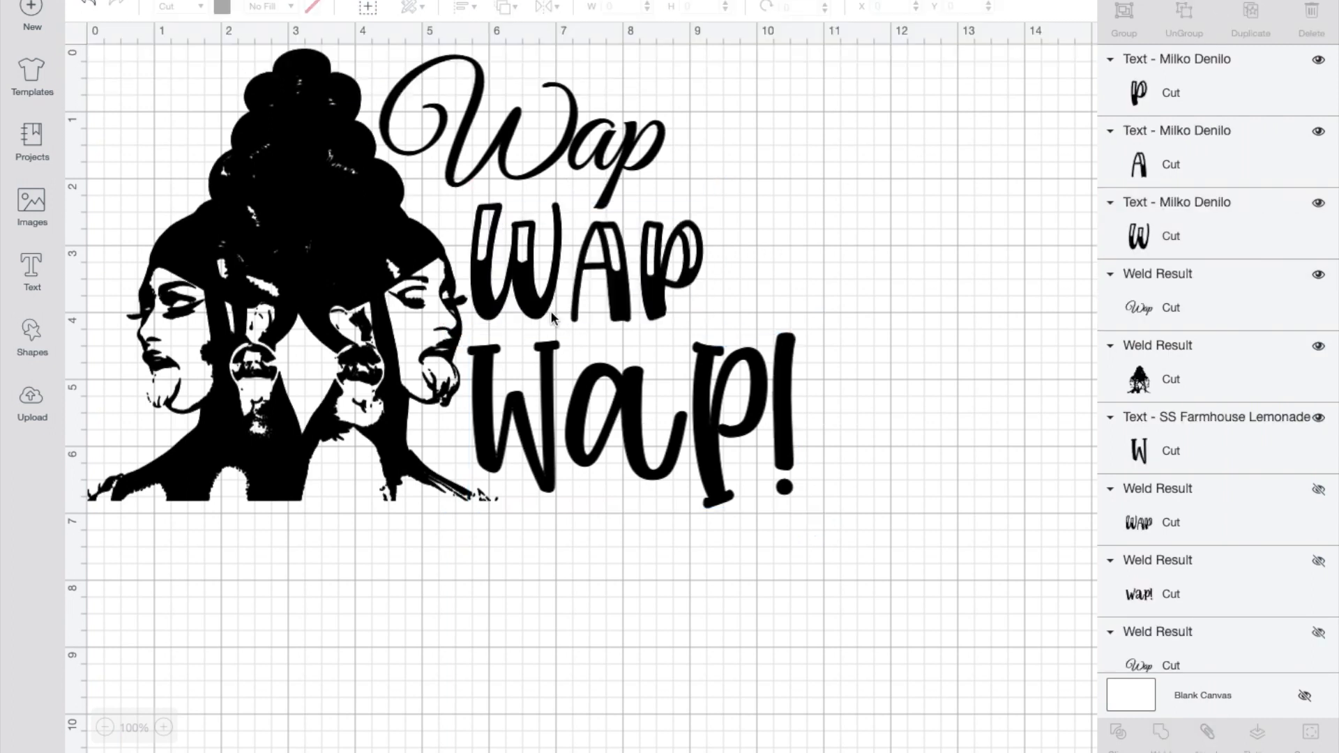
pyautogui.moveTo(618, 300); pyautogui.dragTo(613, 298)
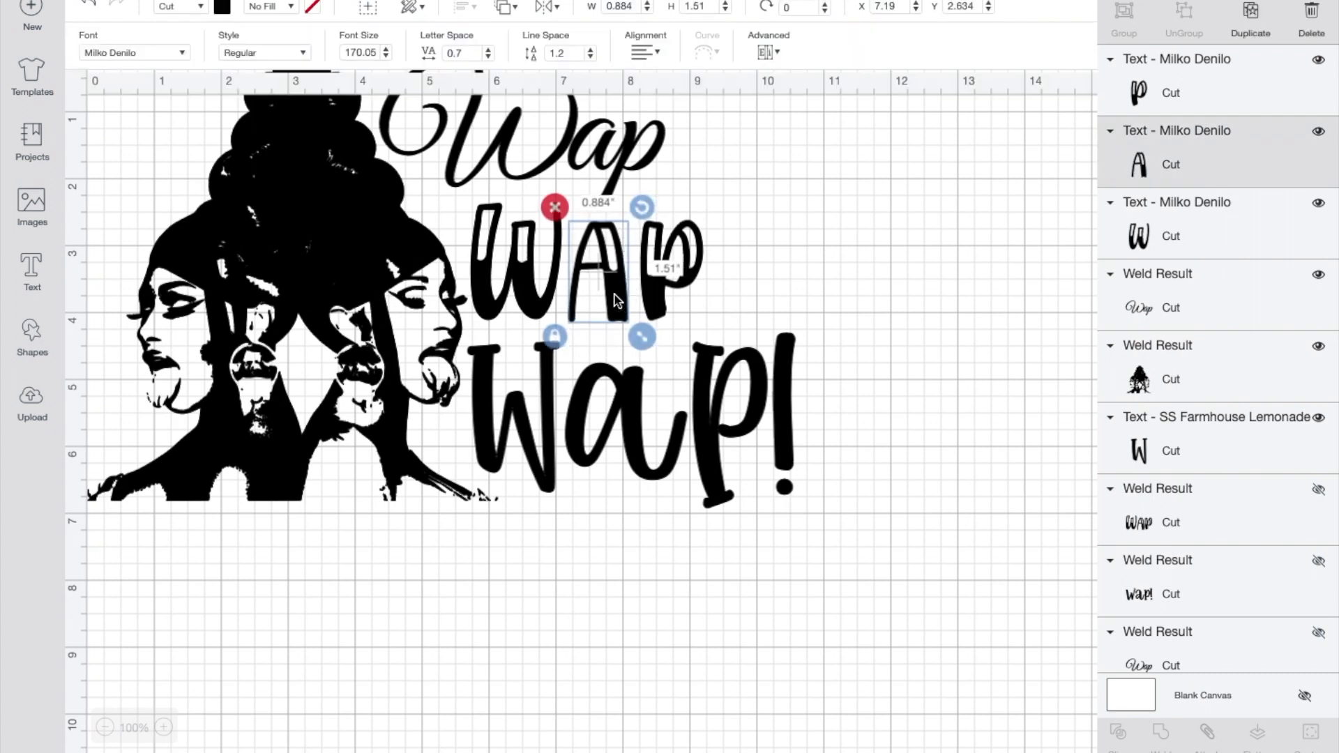
# Weld the three Milko Denilo letters into one "WAP" shape
pyautogui.click(739, 292)
pyautogui.moveTo(738, 287); pyautogui.dragTo(513, 256)
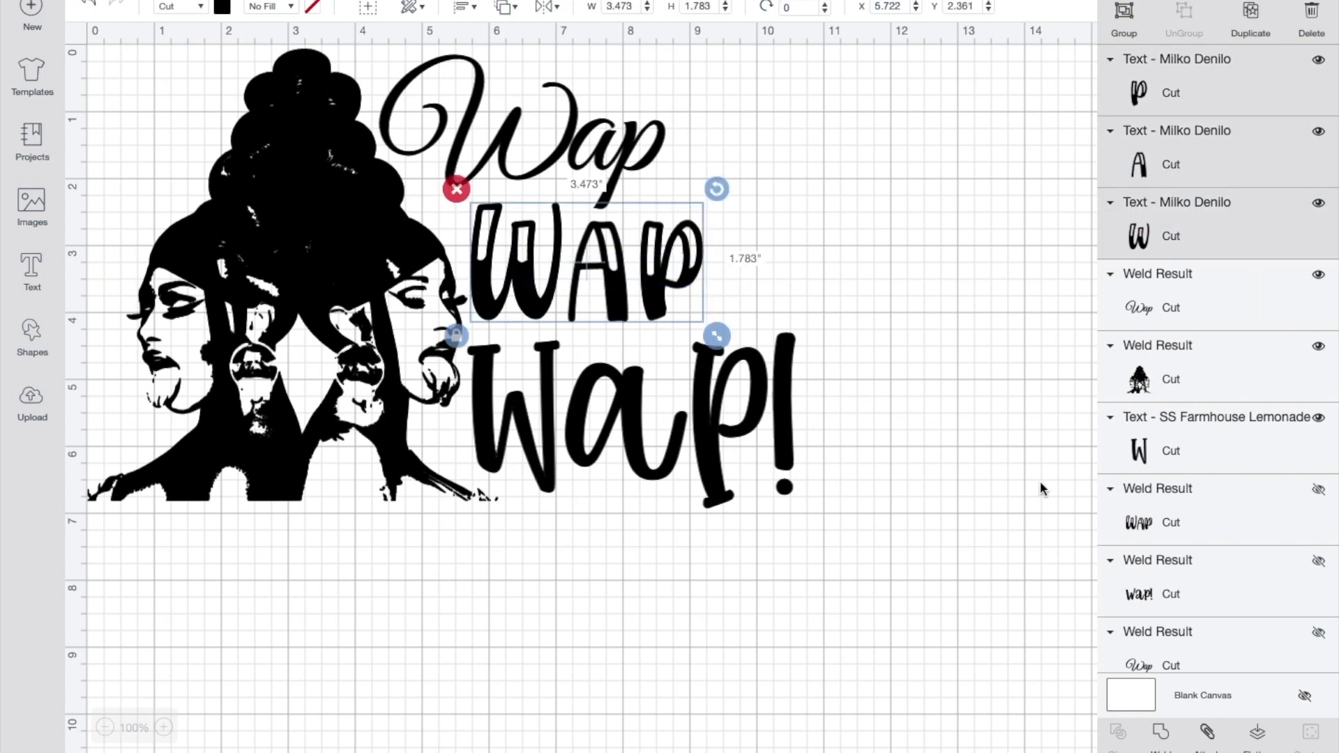
pyautogui.click(1160, 733)
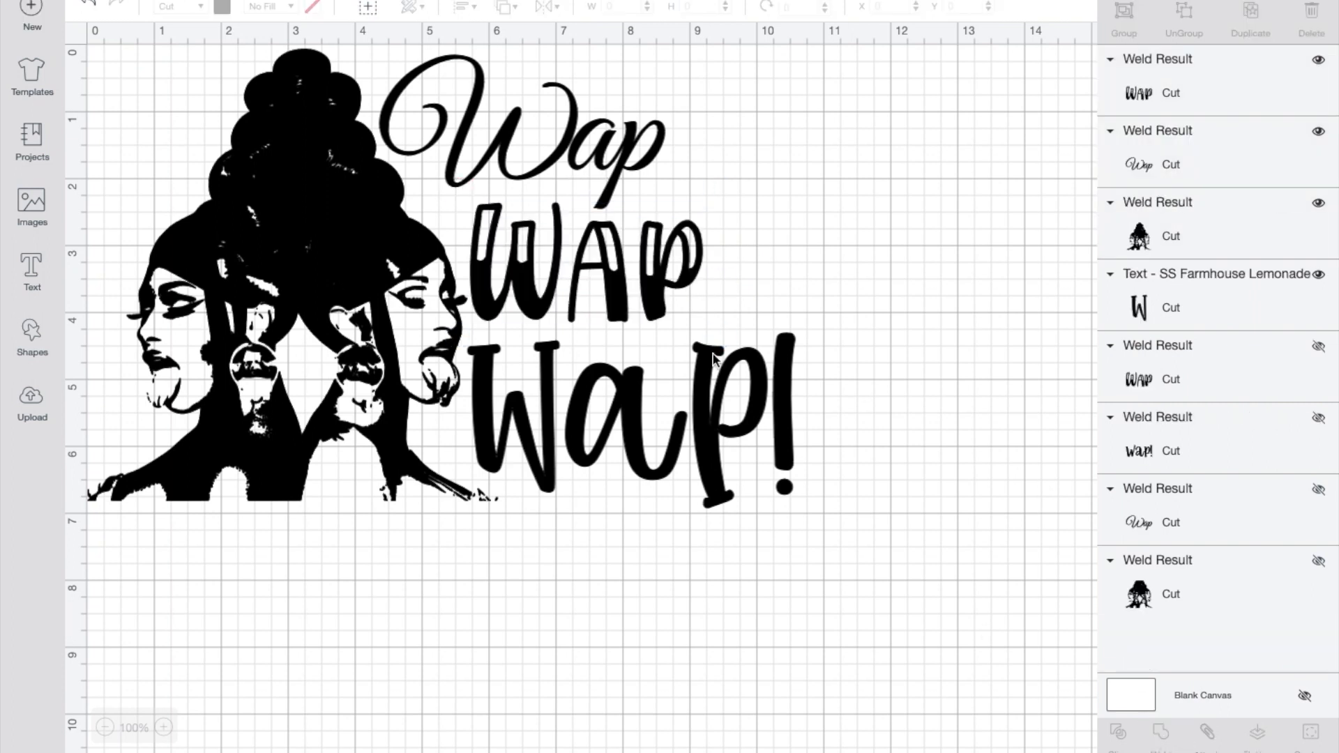
# Enlarge the SS Farmhouse Lemonade "Wap!" to about 5 inches wide and weld its letters
pyautogui.click(703, 393)
pyautogui.moveTo(809, 523); pyautogui.dragTo(820, 527)
pyautogui.moveTo(724, 430); pyautogui.dragTo(718, 427)
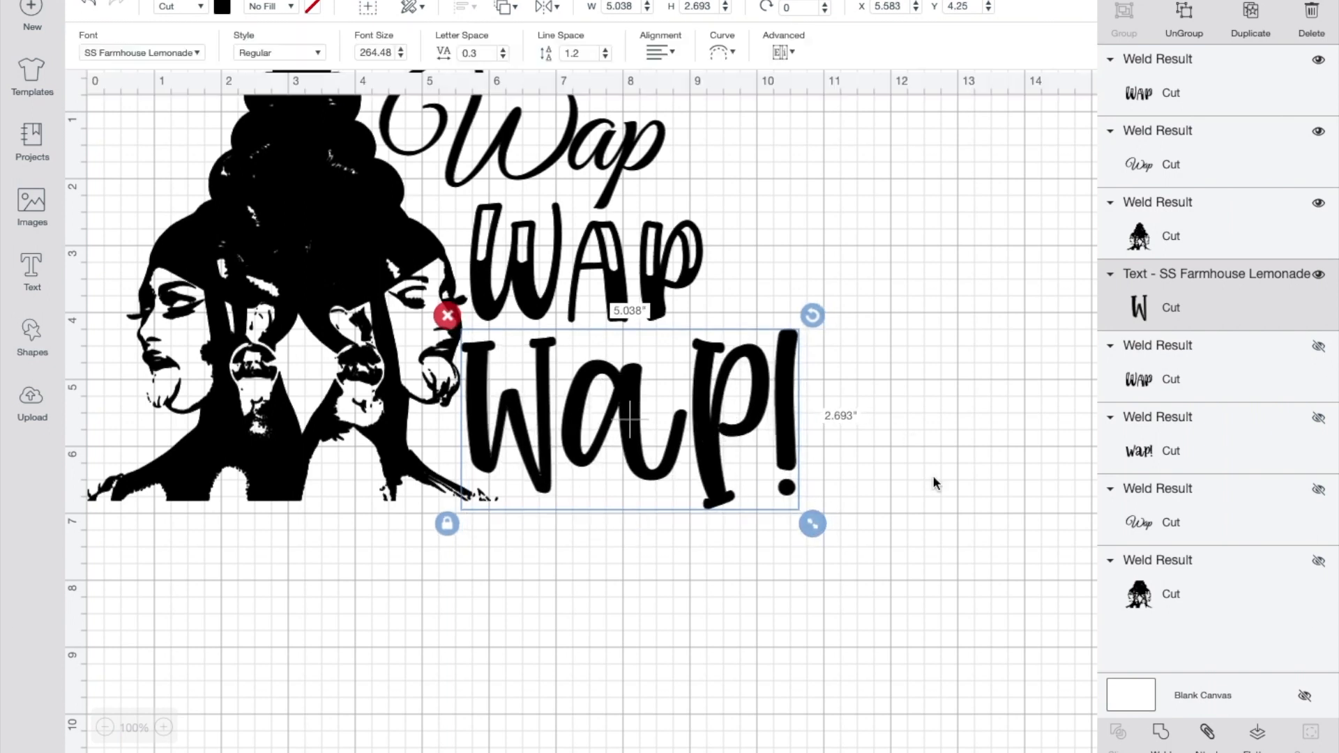
pyautogui.click(1158, 742)
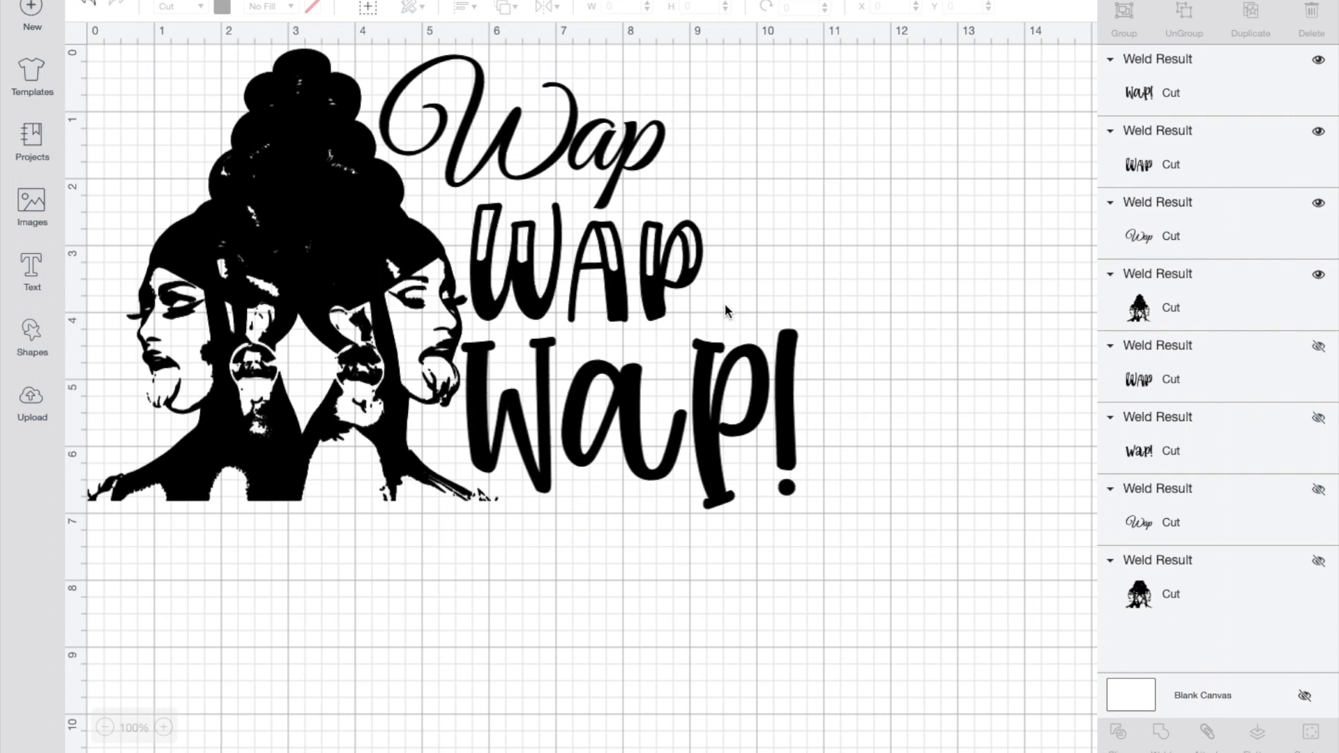
pyautogui.click(677, 278)
pyautogui.click(847, 364)
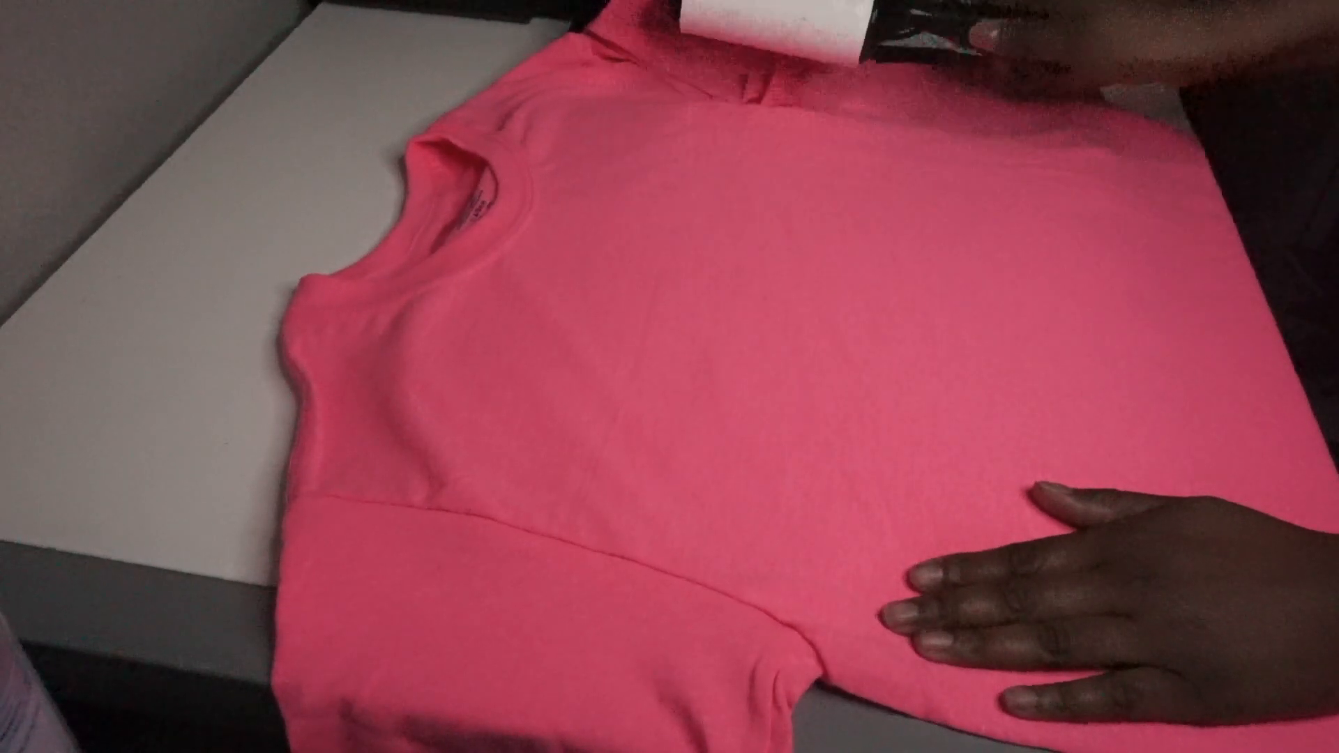